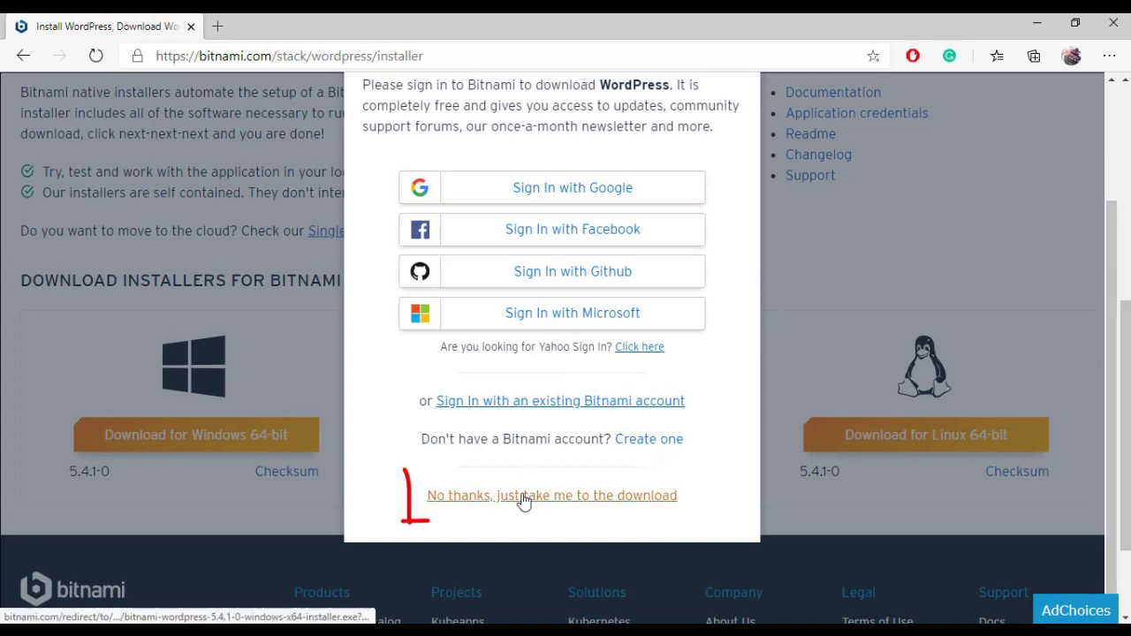
Step: Skip the Bitnami sign-in, download the Windows WordPress installer and run it
left_click(523, 496)
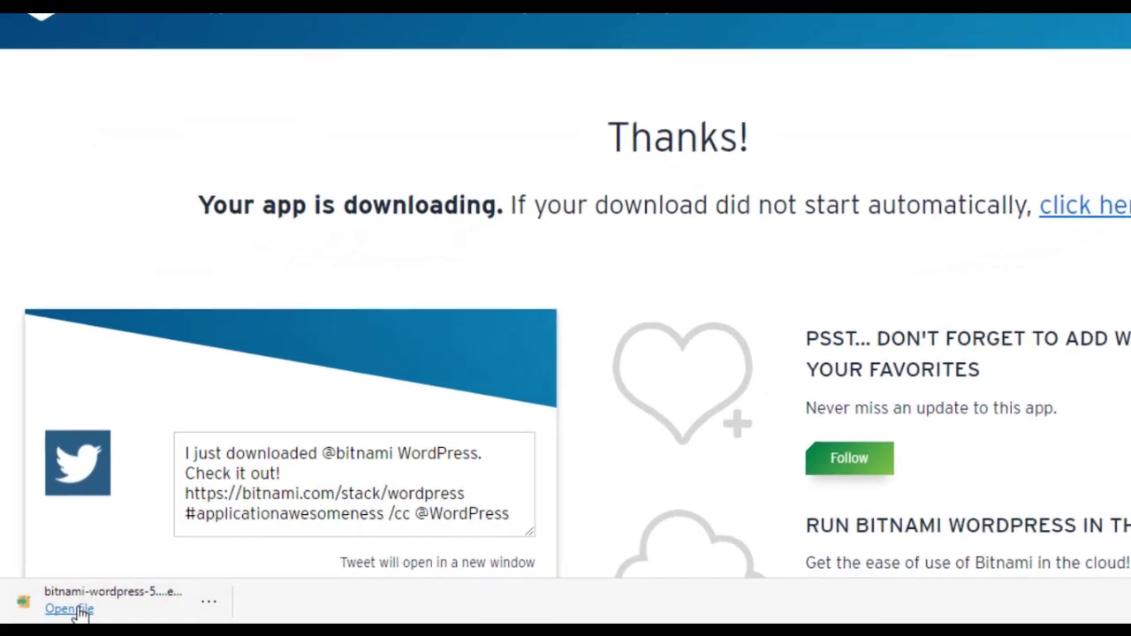
left_click(76, 610)
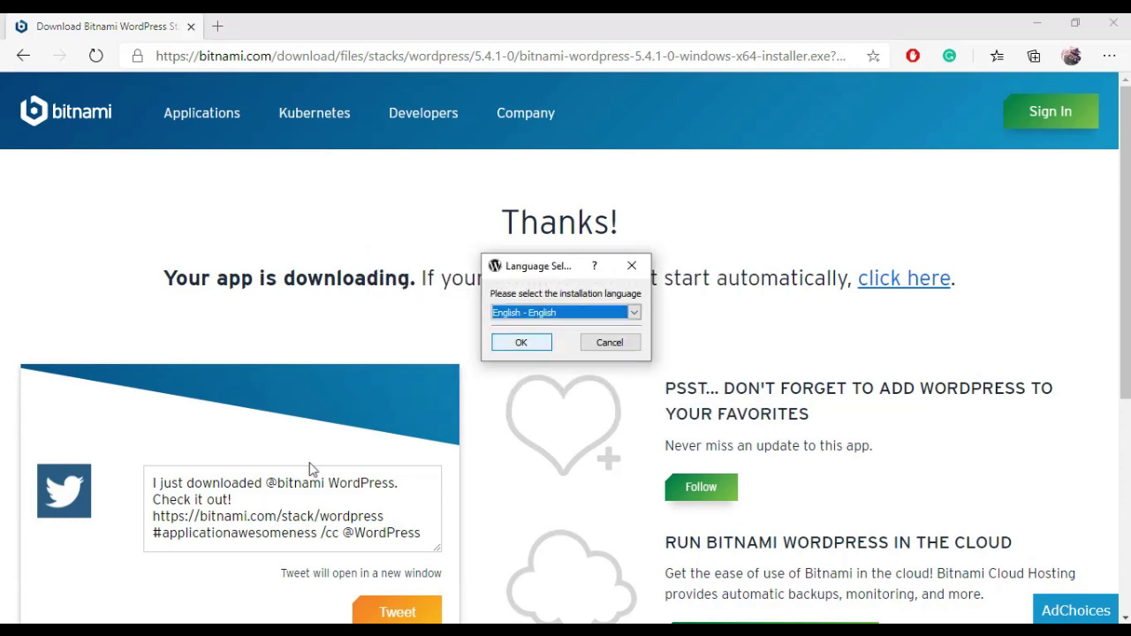
Step: Choose English, keep the WordPress and PhpMyAdmin components and the default installation folder
left_click(519, 343)
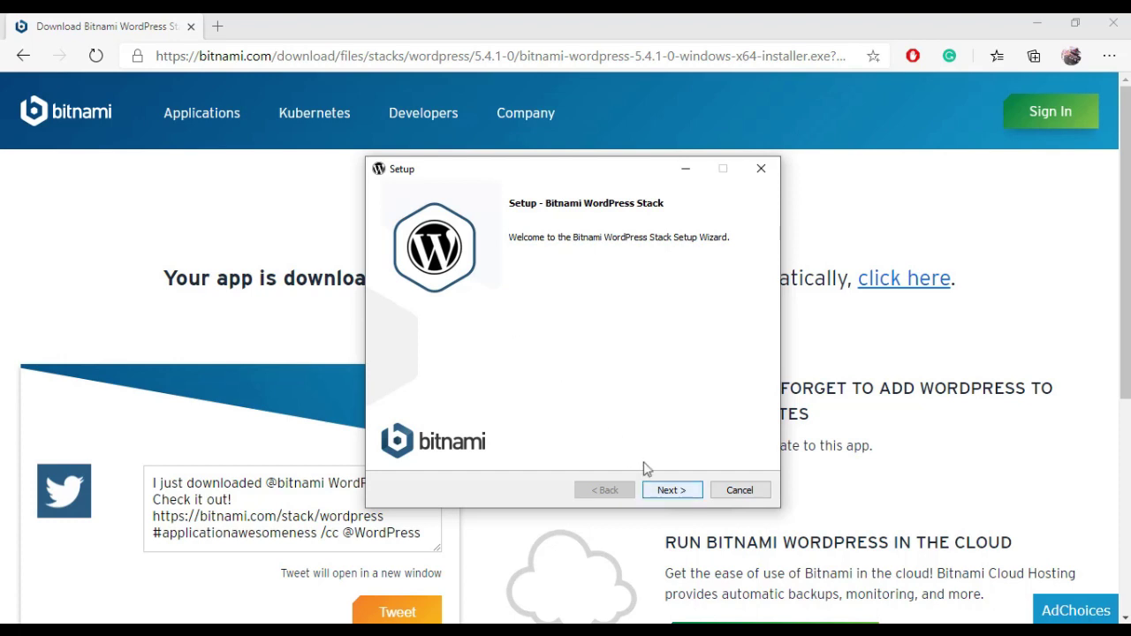
left_click(673, 490)
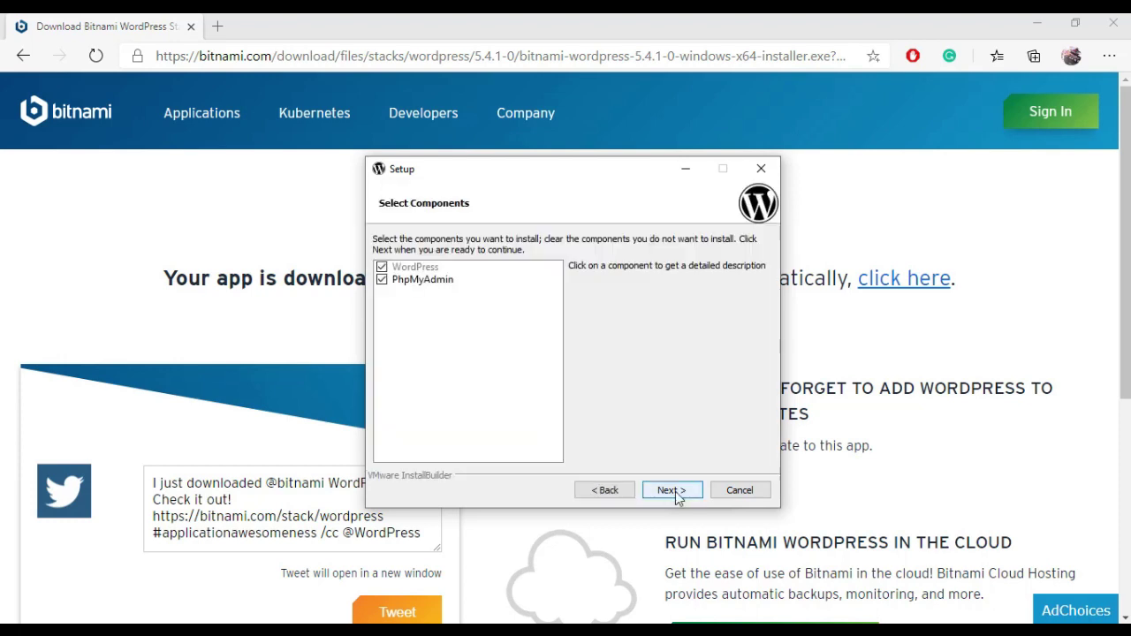
left_click(673, 491)
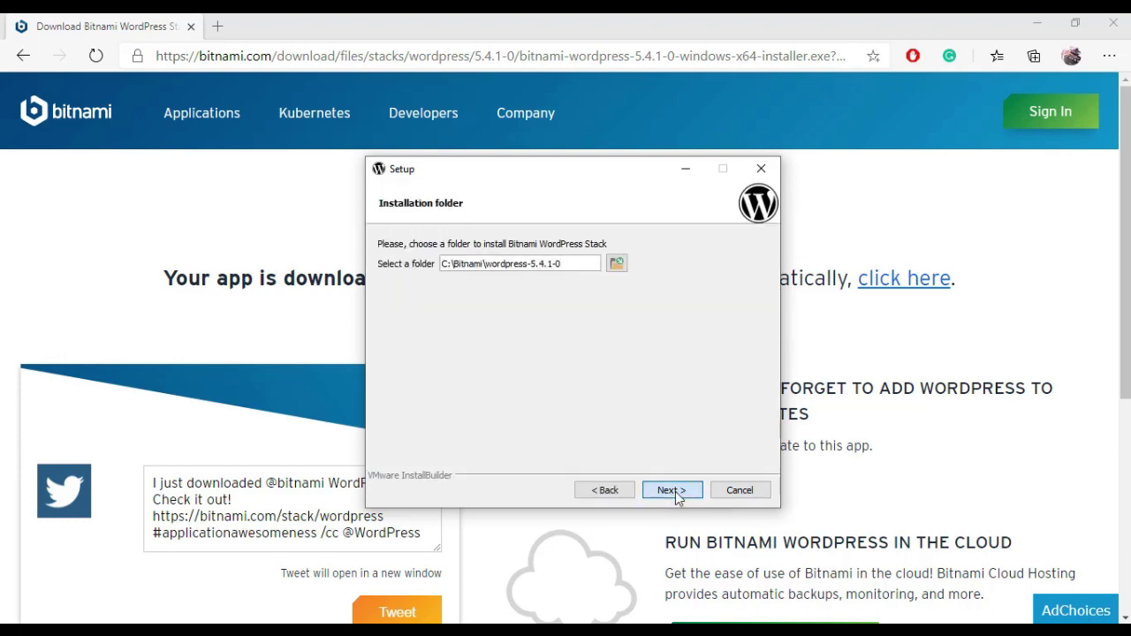
left_click(675, 491)
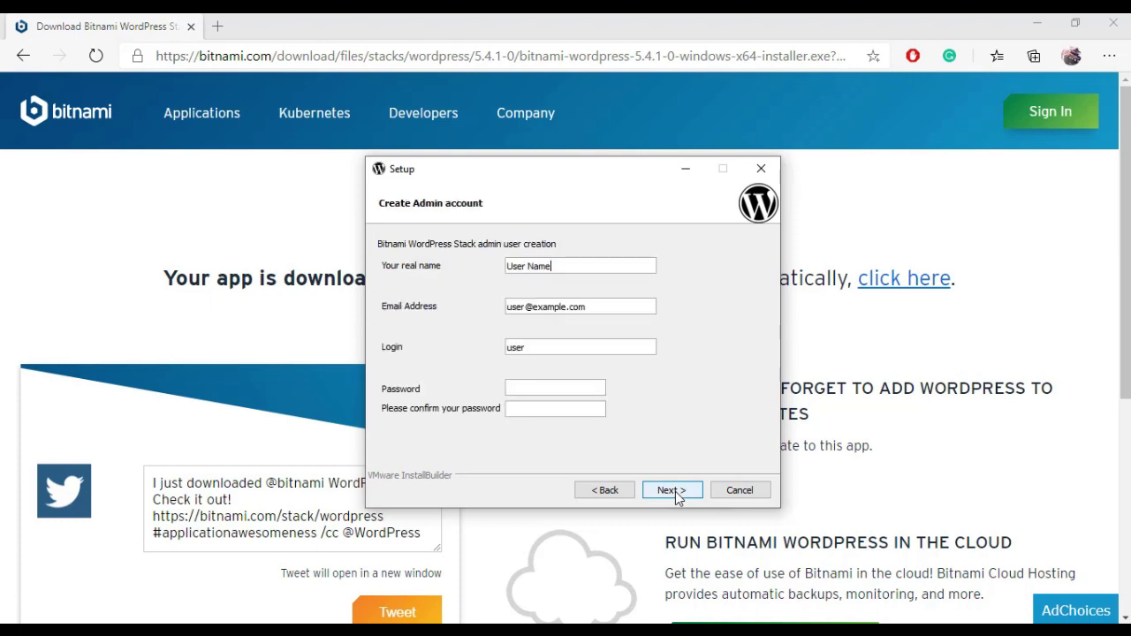
Step: Create the admin account: enter your real name and e-mail, login admin, and a password
key("BackSpace")
key("BackSpace")
key("BackSpace")
key("BackSpace")
key("BackSpace")
key("BackSpace")
key("BackSpace")
key("BackSpace")
key("BackSpace")
type("Rishu Chaudhary")
key("Tab")
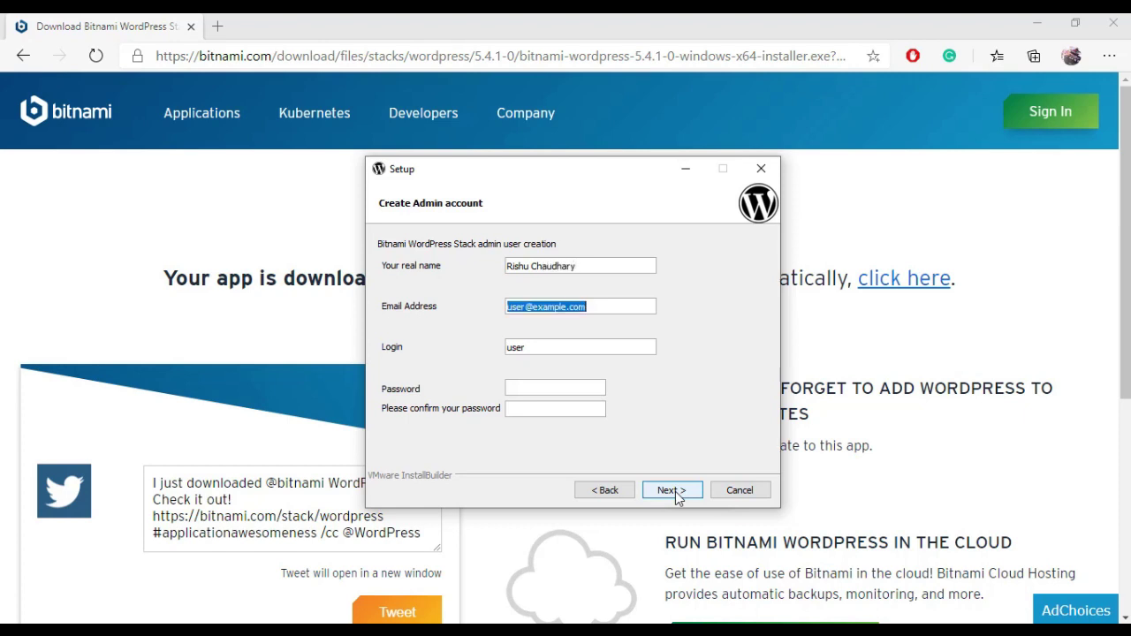
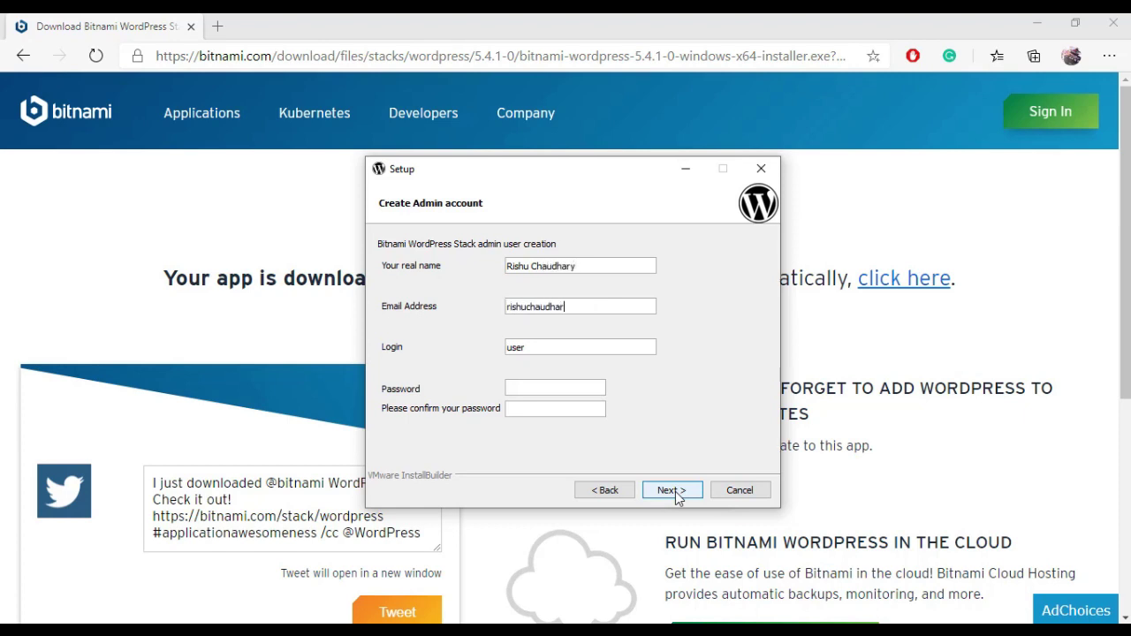
key("Tab")
type("admin••••••••••")
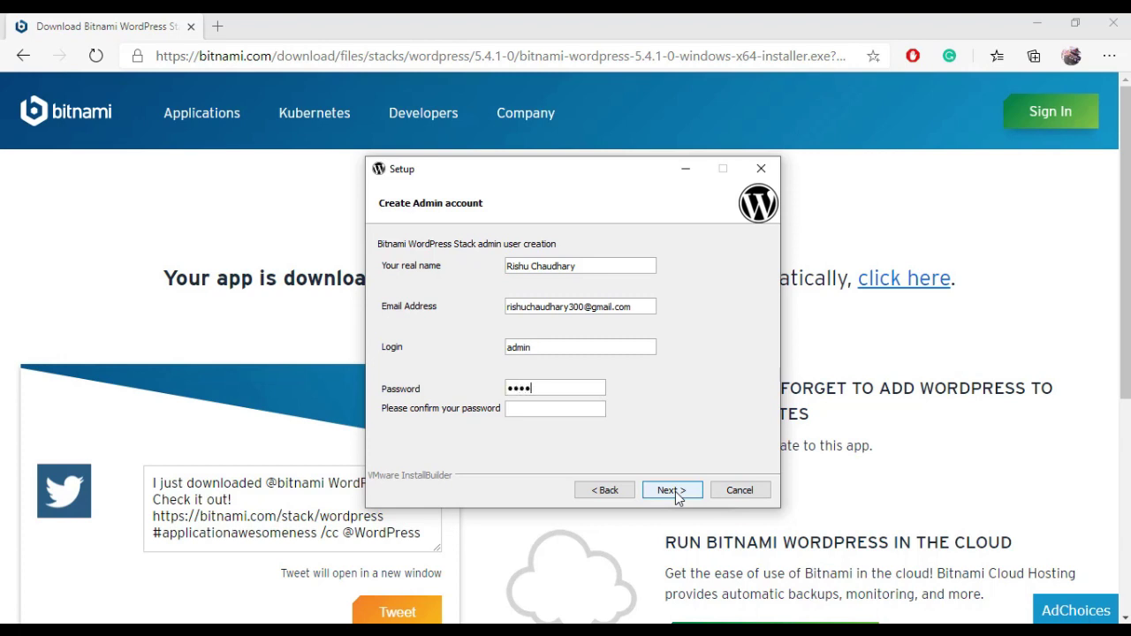
type("••••••••••")
left_click(670, 492)
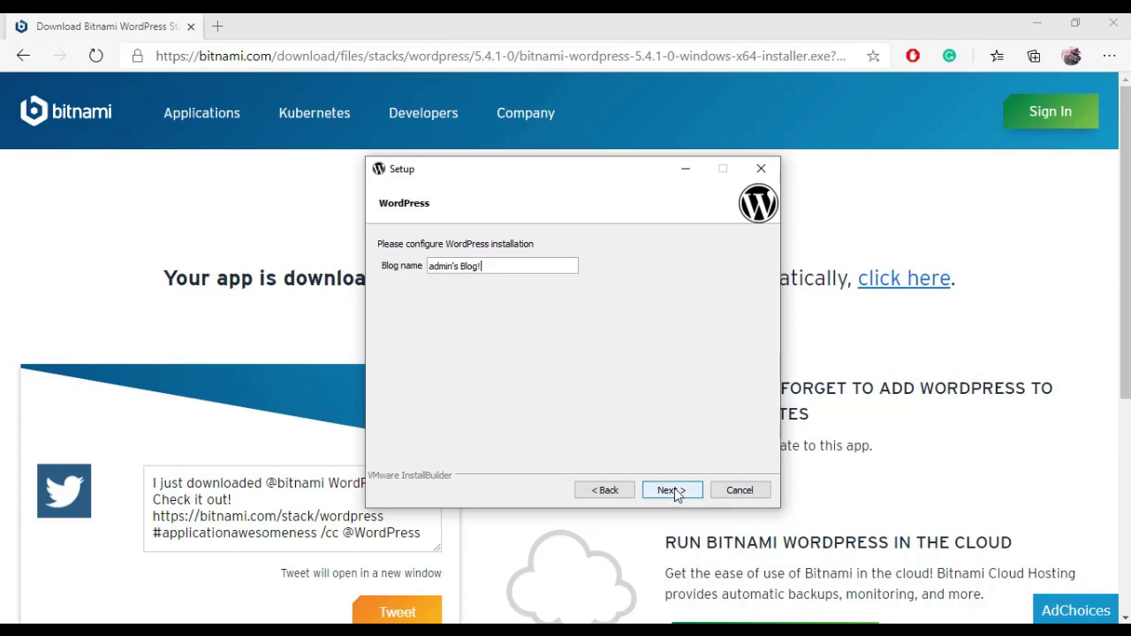
Step: Keep blog name admin's Blog!, skip mail support and cloud deployment, and start installing
left_click(674, 489)
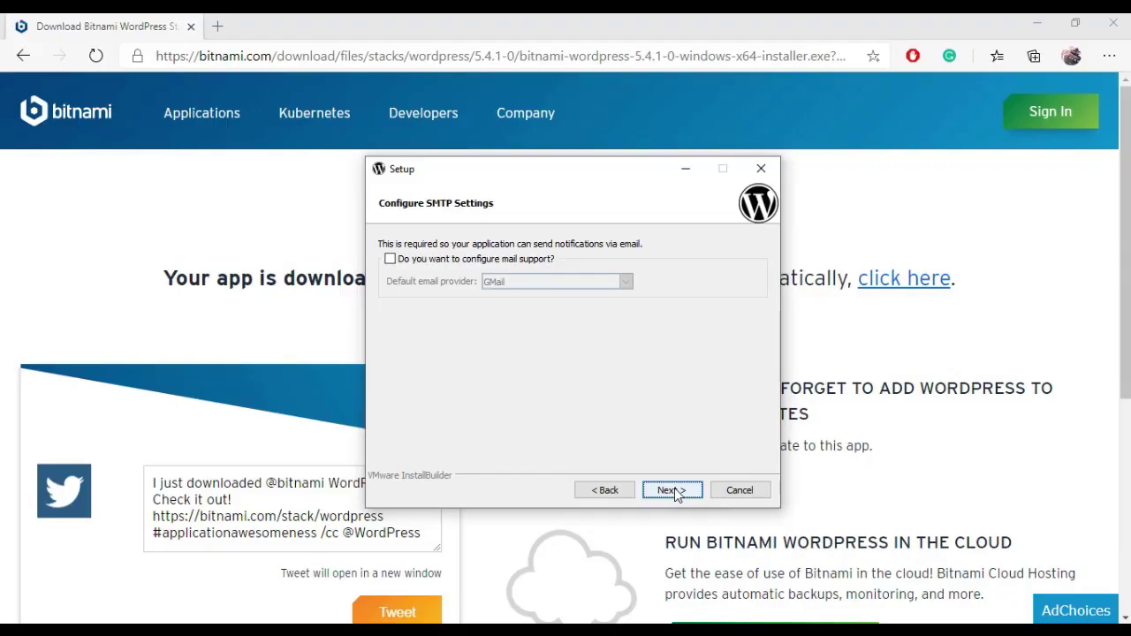
left_click(673, 491)
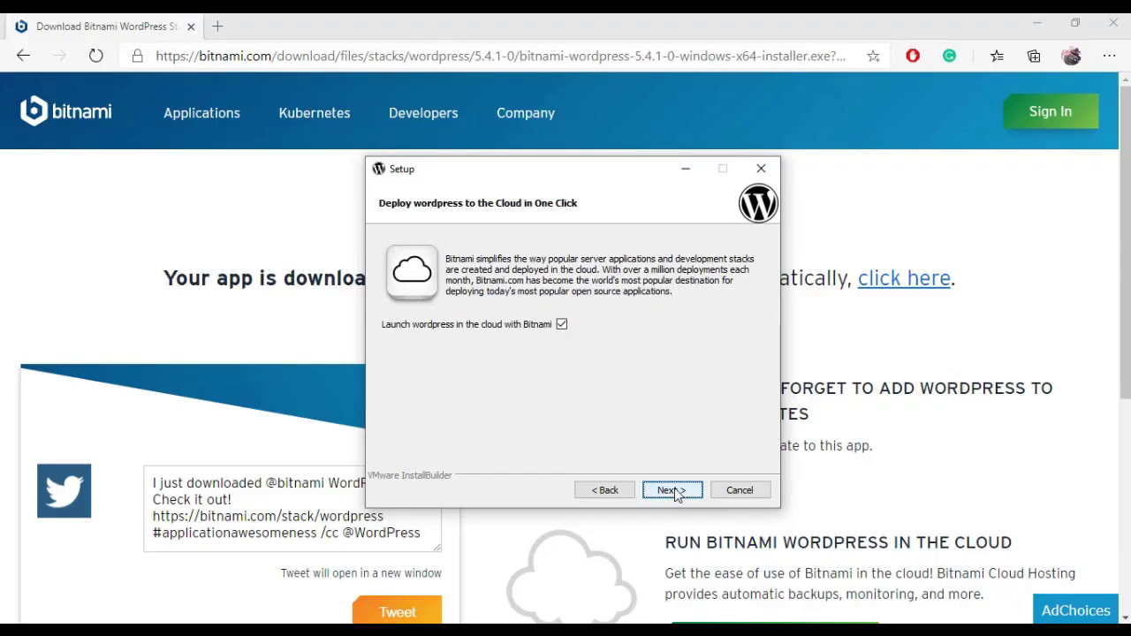
left_click(676, 491)
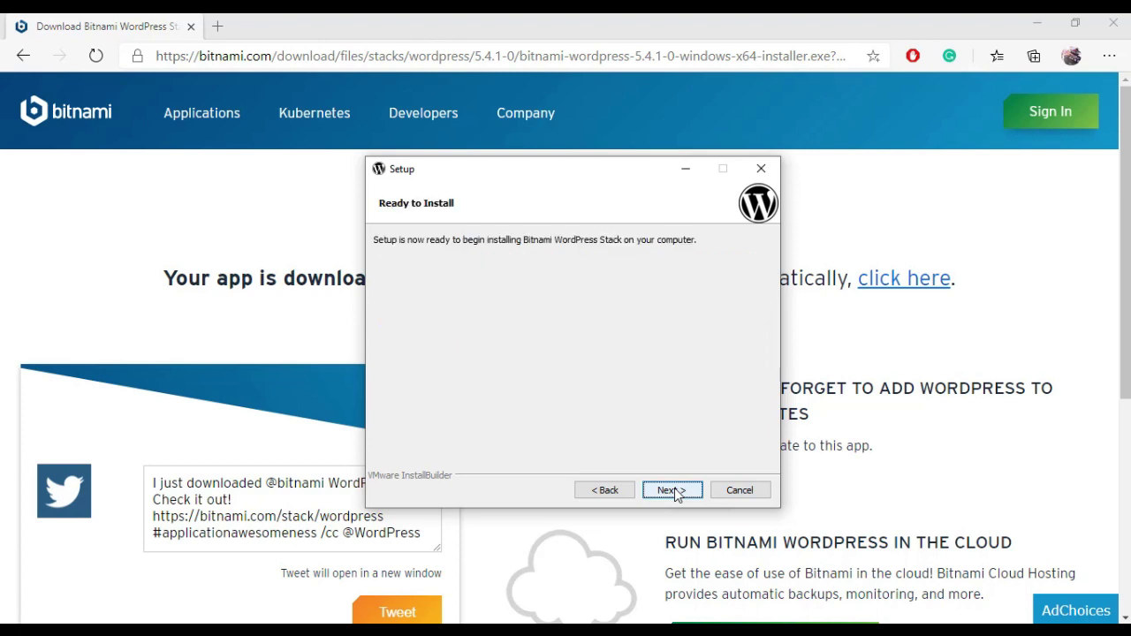
left_click(675, 491)
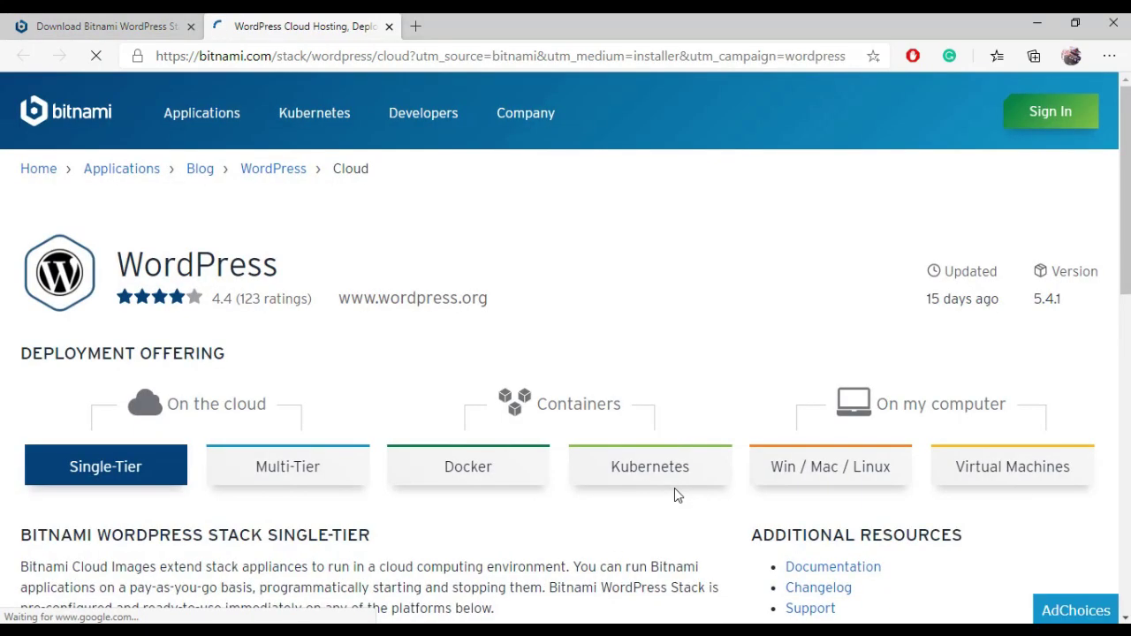
Step: Skim the WordPress Cloud Hosting page, then close its tab
scroll(509, 368, "down", 8)
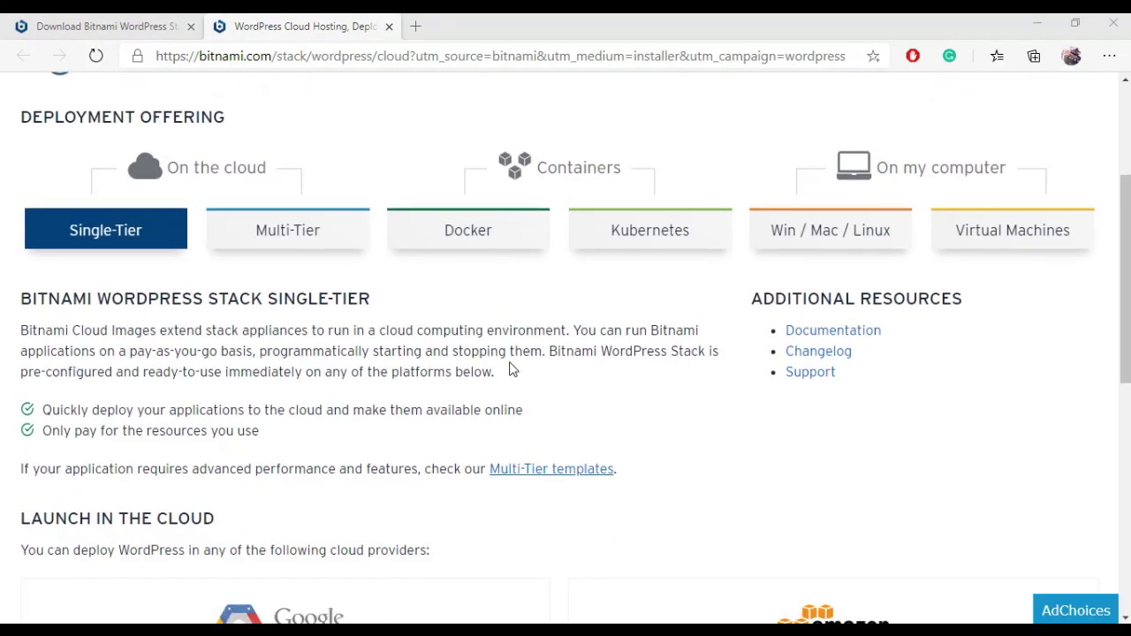
scroll(510, 368, "down", 3)
scroll(509, 368, "up", 3)
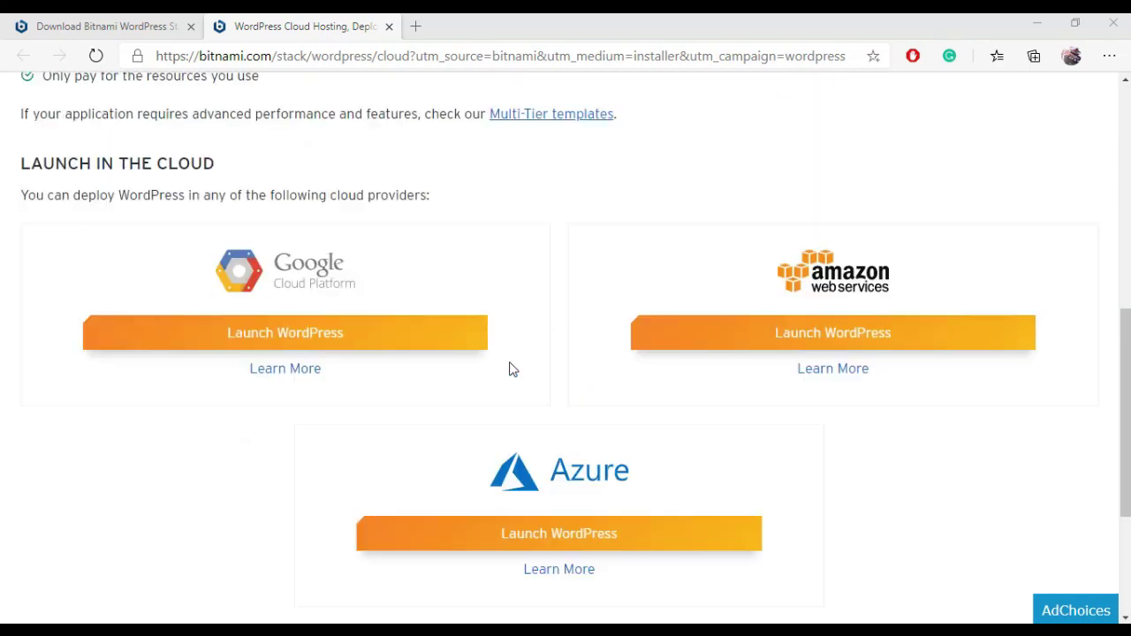
scroll(339, 157, "up", 2)
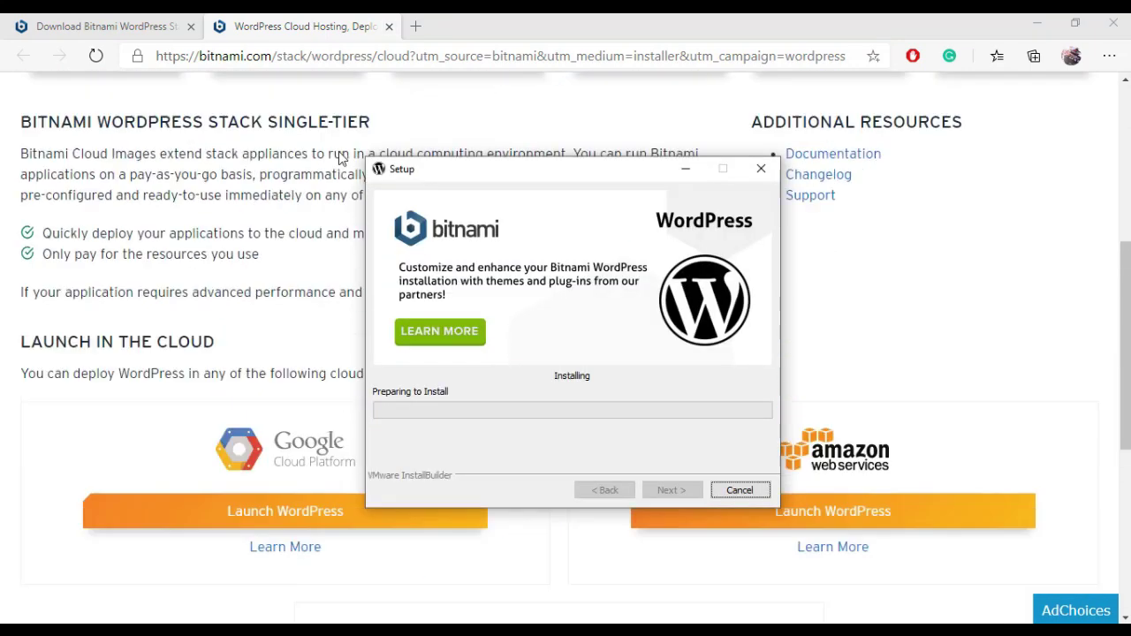
left_click(389, 28)
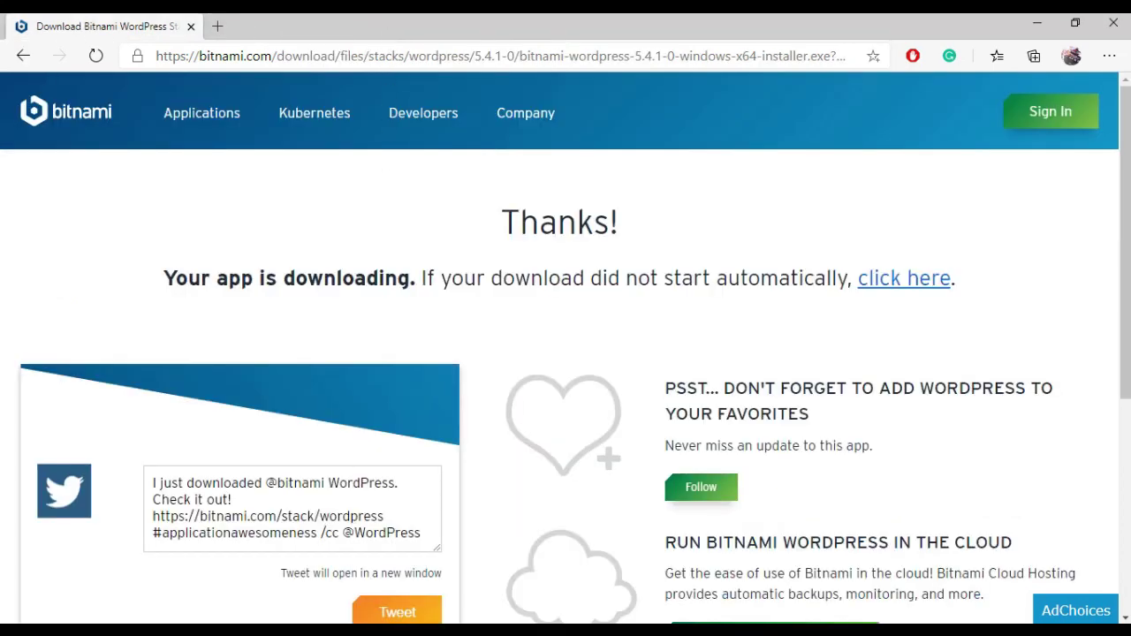
Step: Allow Apache HTTP Server through the firewall and finish setup with the WordPress stack launching
left_click(353, 630)
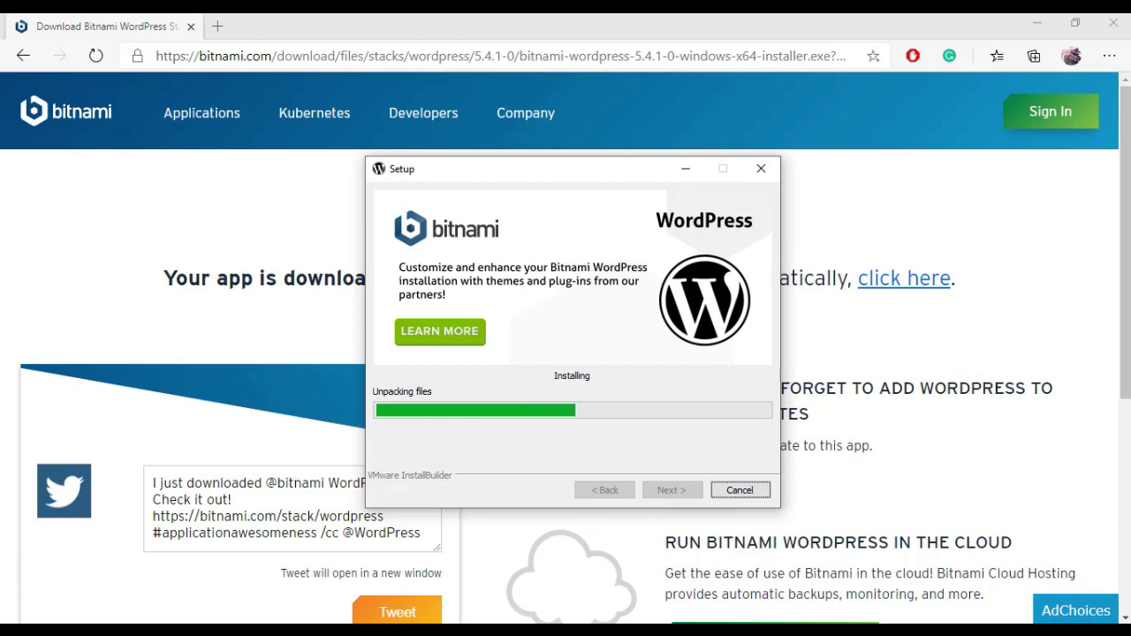
left_click(1065, 581)
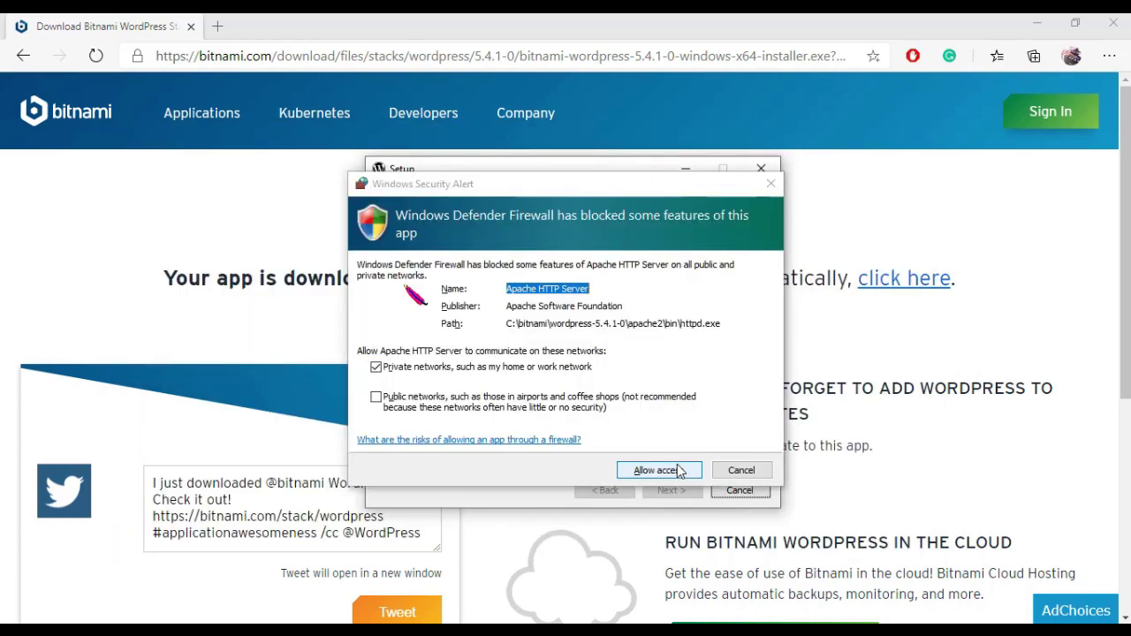
left_click(676, 464)
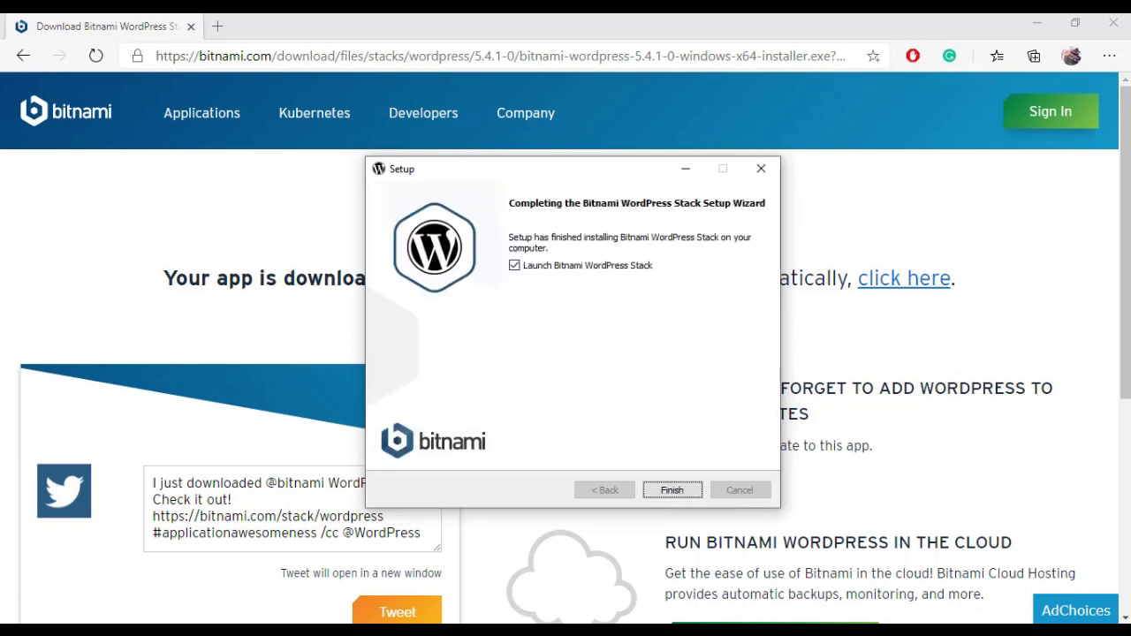
left_click(671, 491)
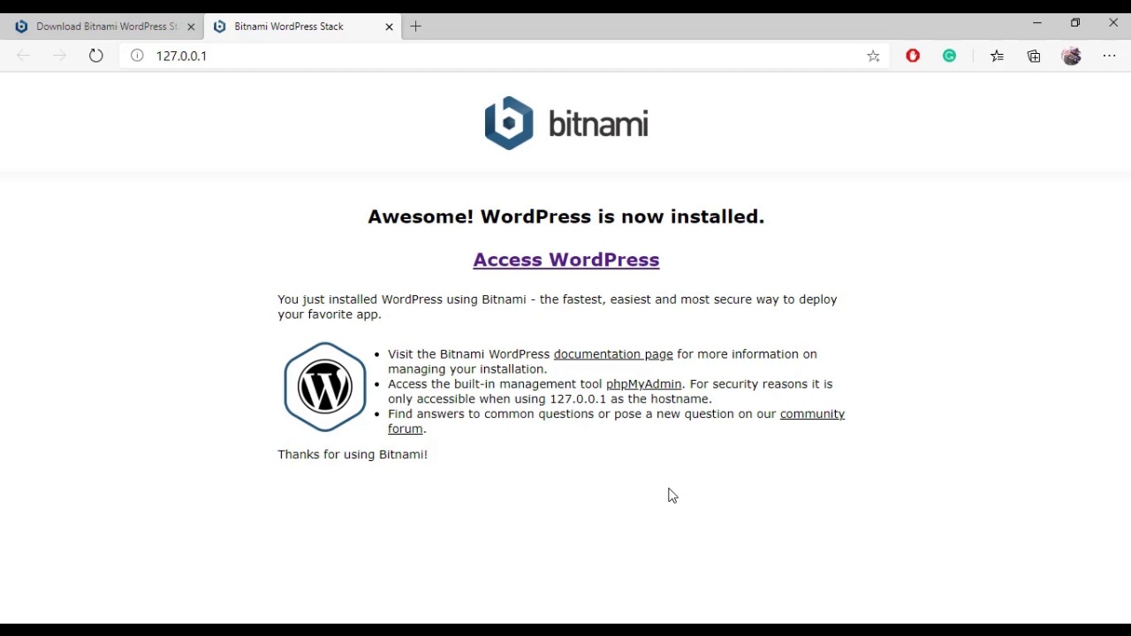
Step: Follow Access WordPress to 127.0.0.1/wordpress and browse the admin's Blog! homepage
left_click(583, 263)
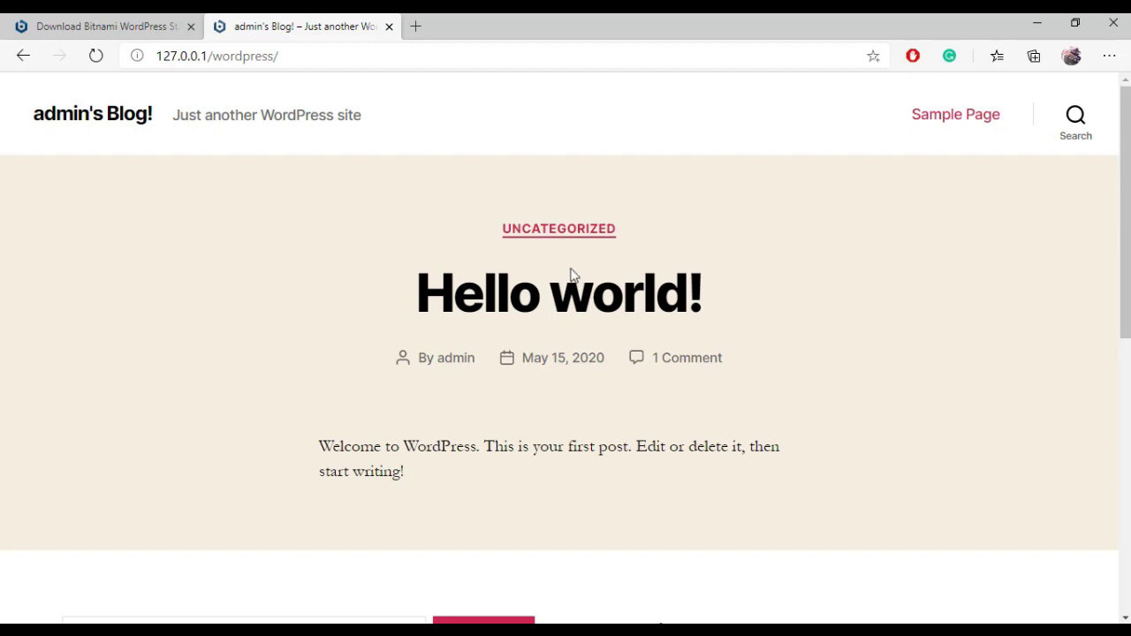
scroll(310, 369, "down", 4)
scroll(310, 369, "down", 3)
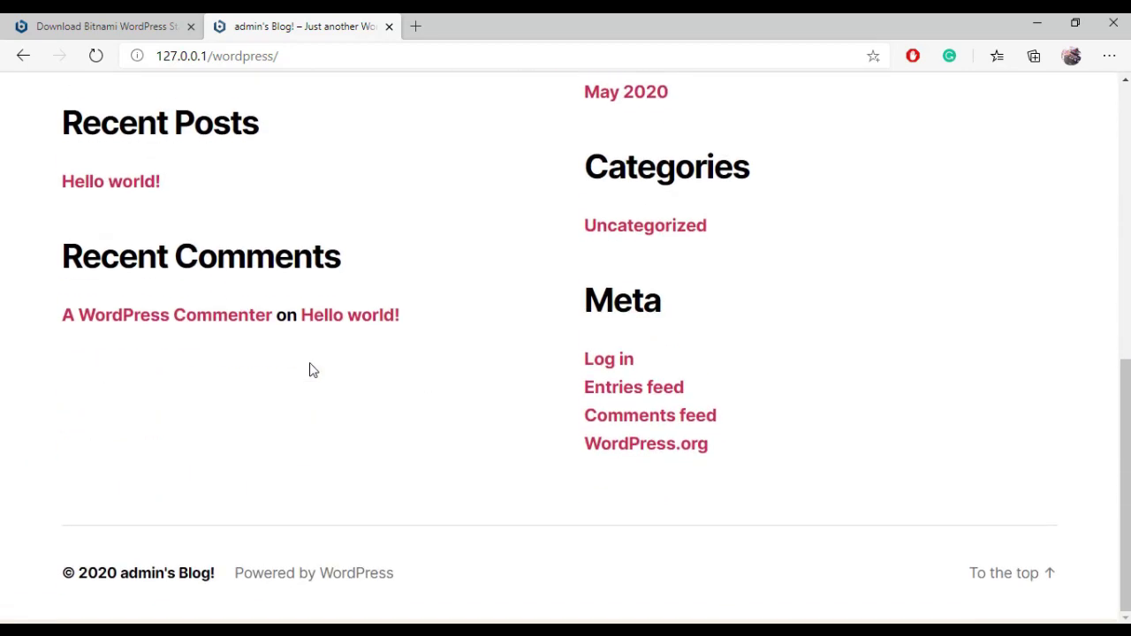
scroll(310, 369, "up", 5)
scroll(309, 369, "up", 2)
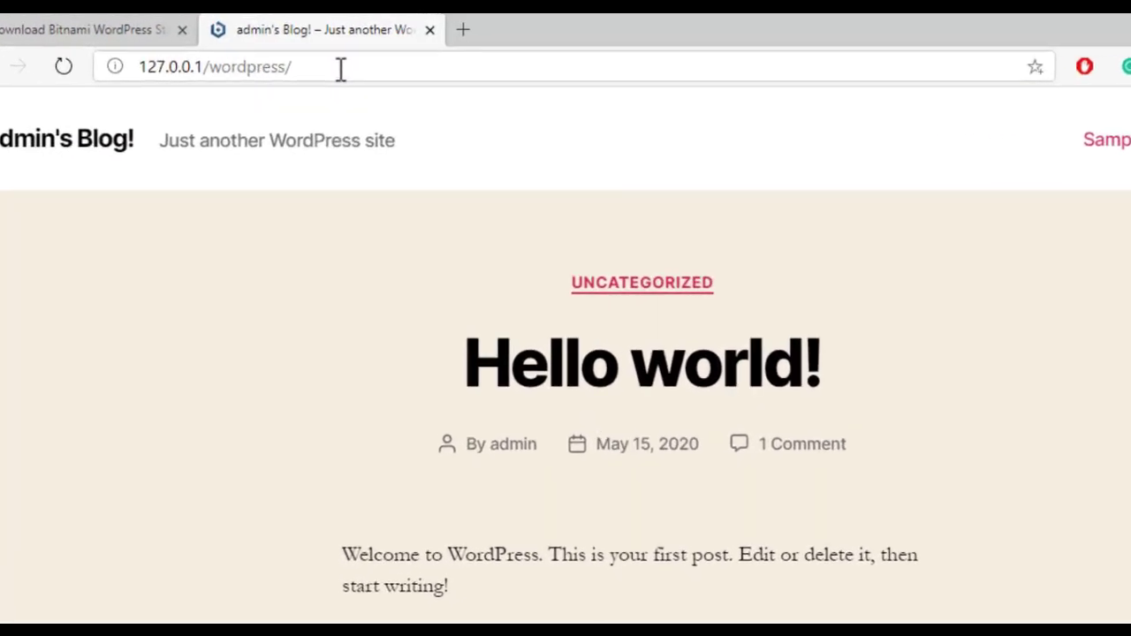
Step: Go to 127.0.0.1/wordpress/wp-admin and log in as admin with the account password
left_click(340, 68)
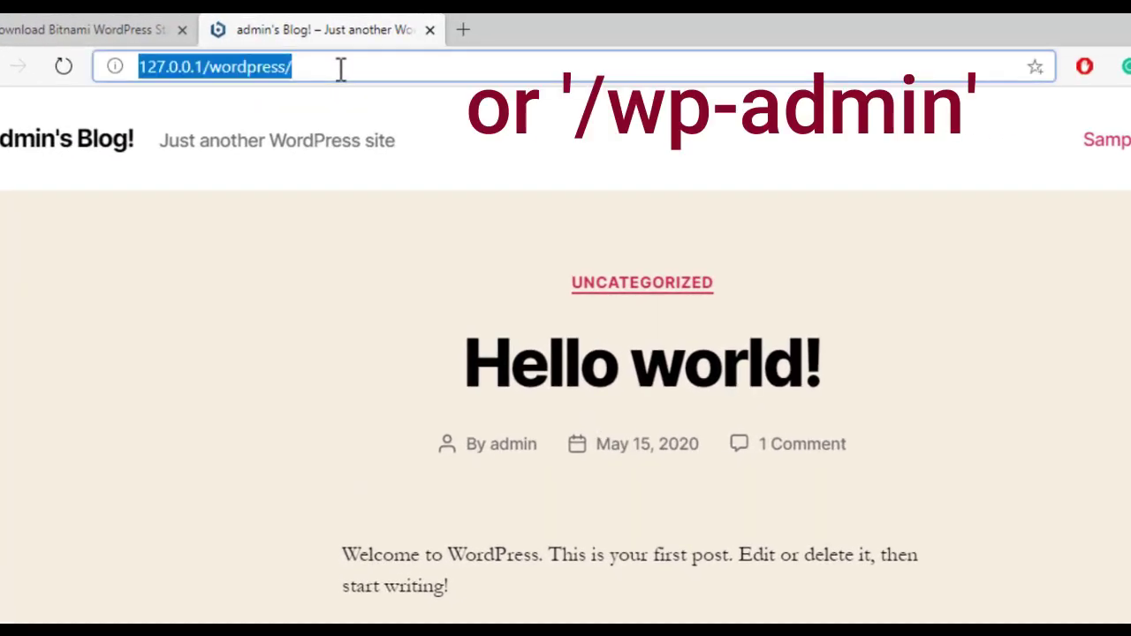
left_click(340, 68)
type("wp")
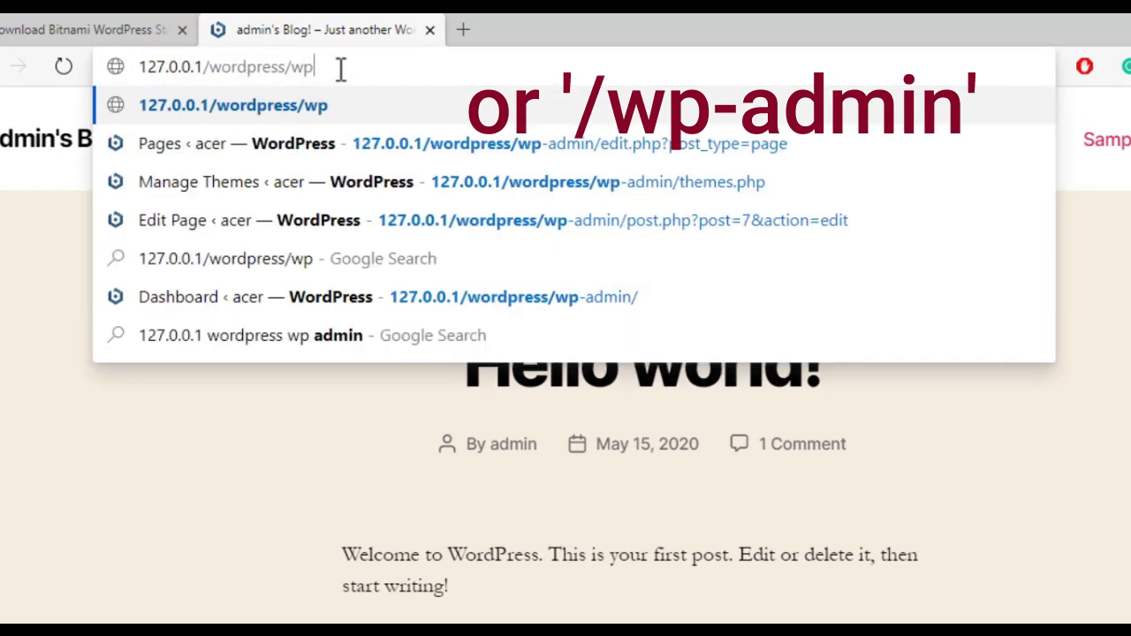
type("-admin")
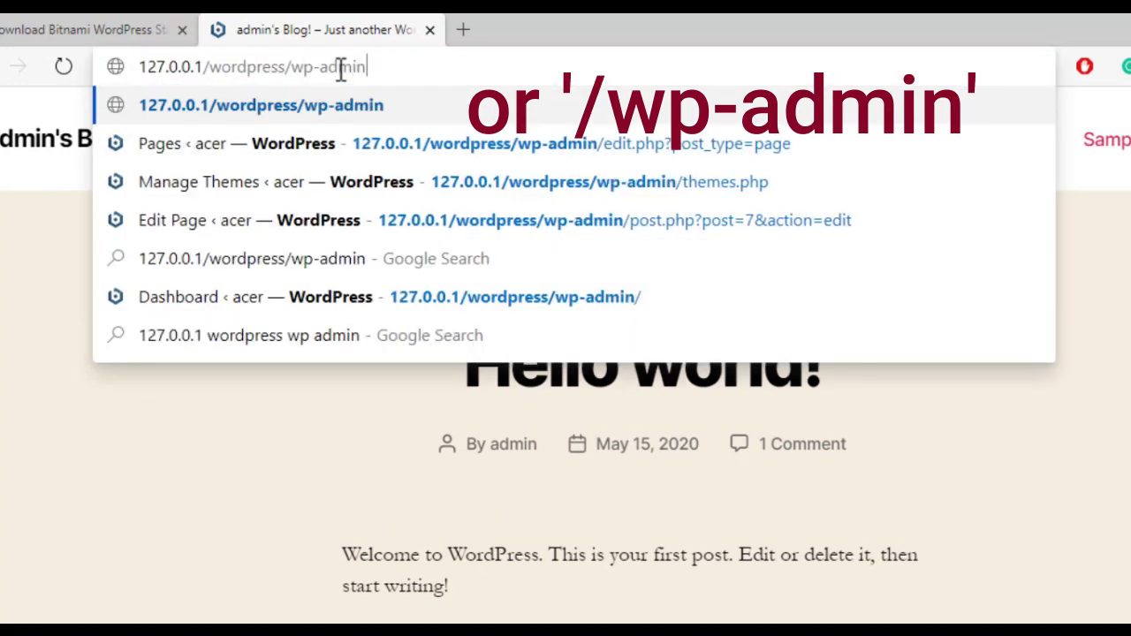
key("Return")
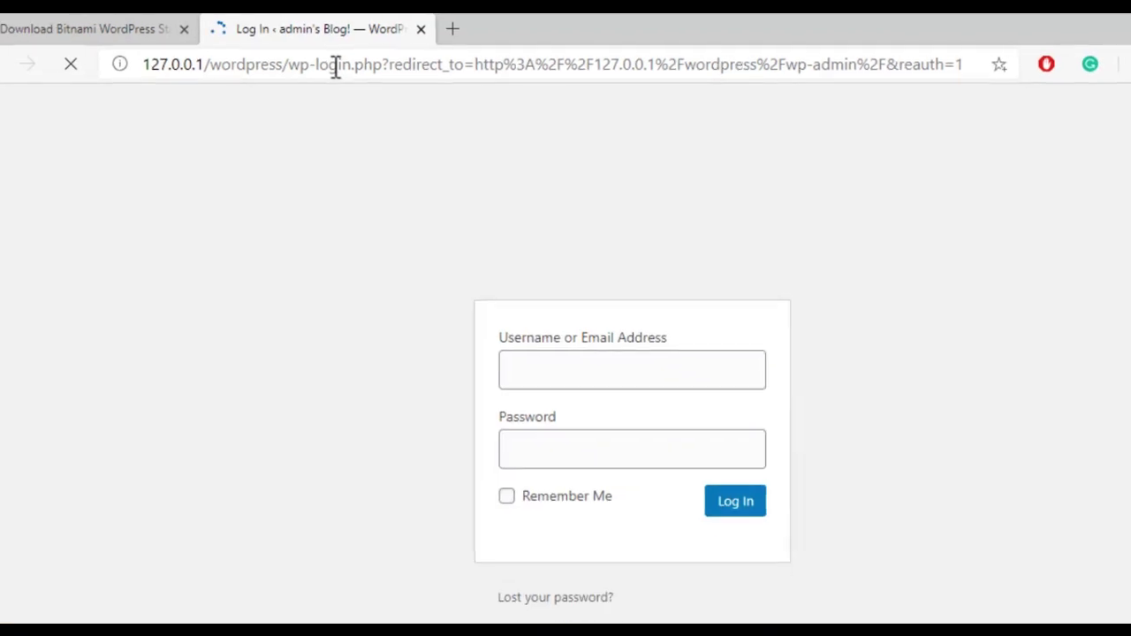
type("admin")
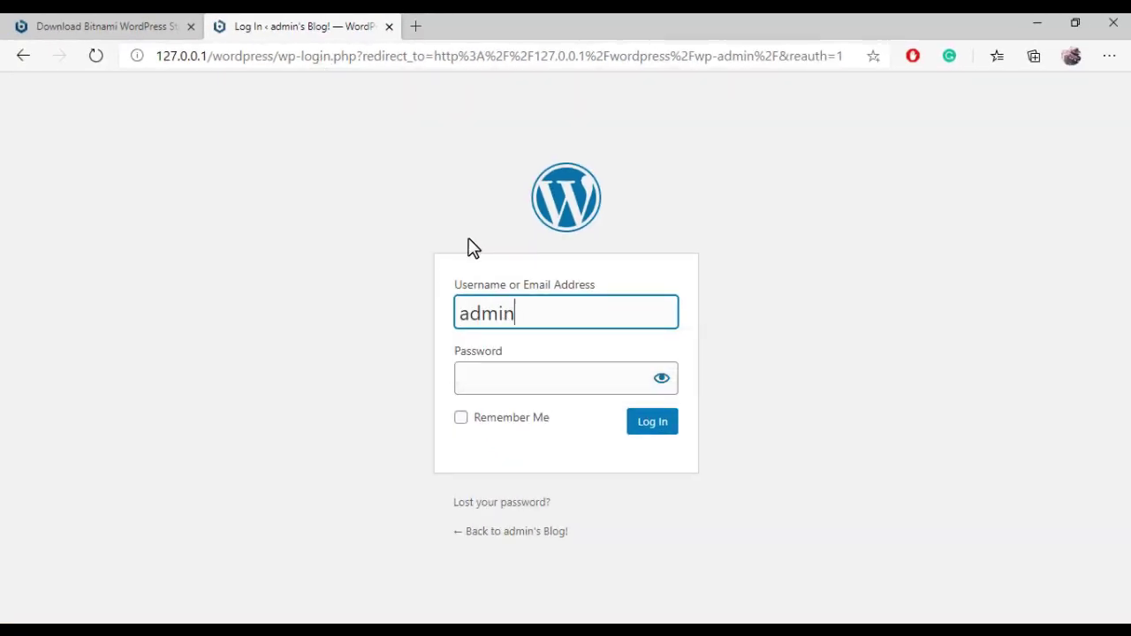
key("Tab")
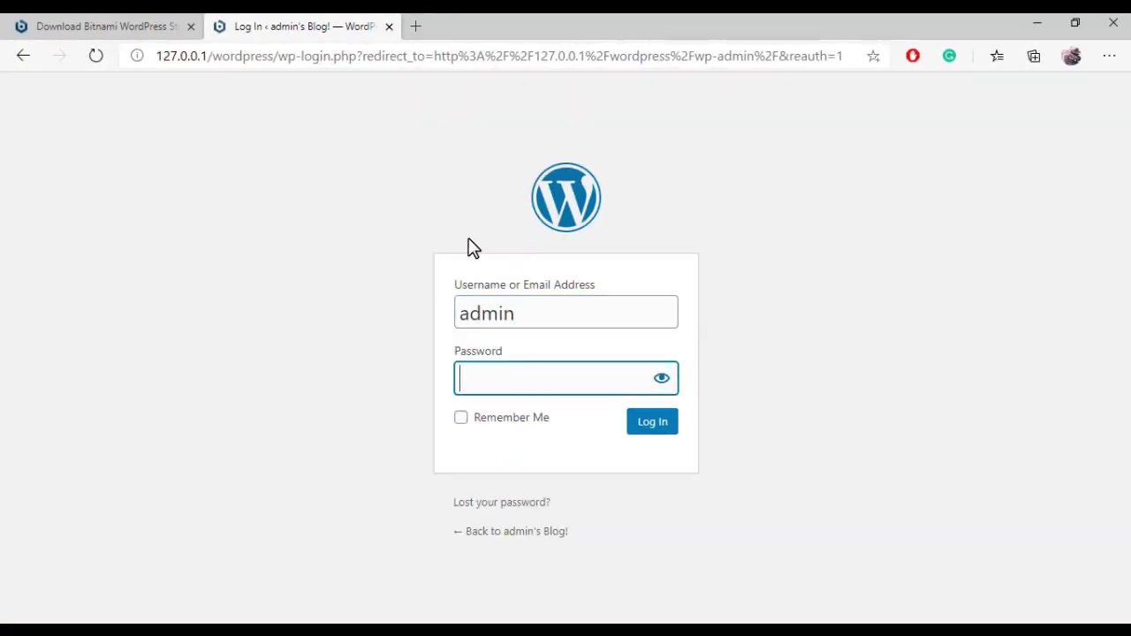
type("admin12345")
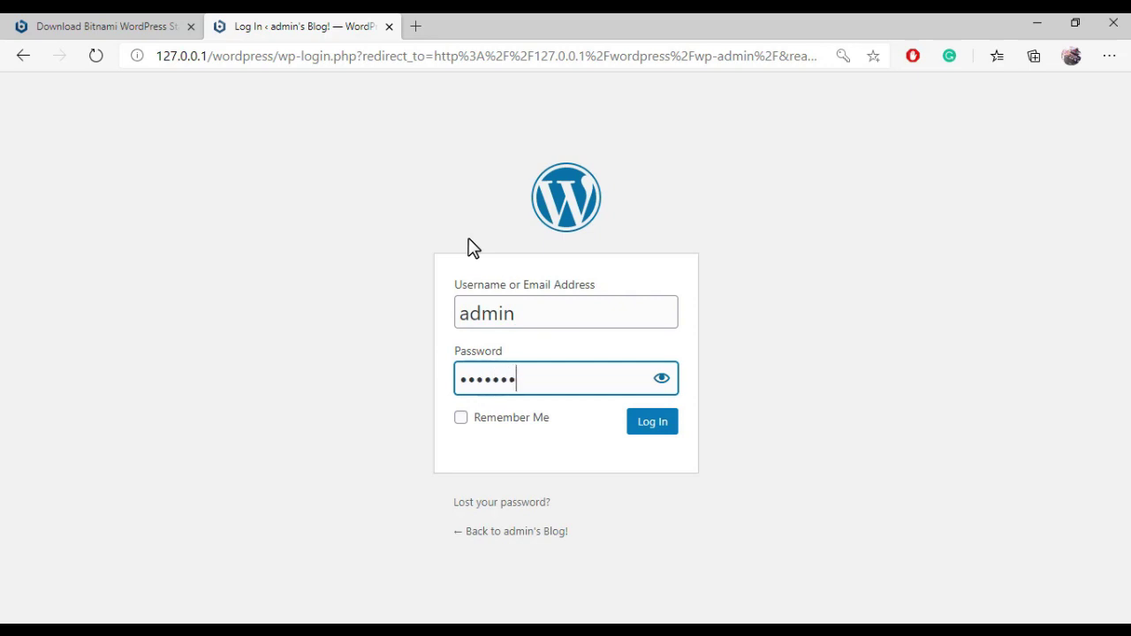
key("Return")
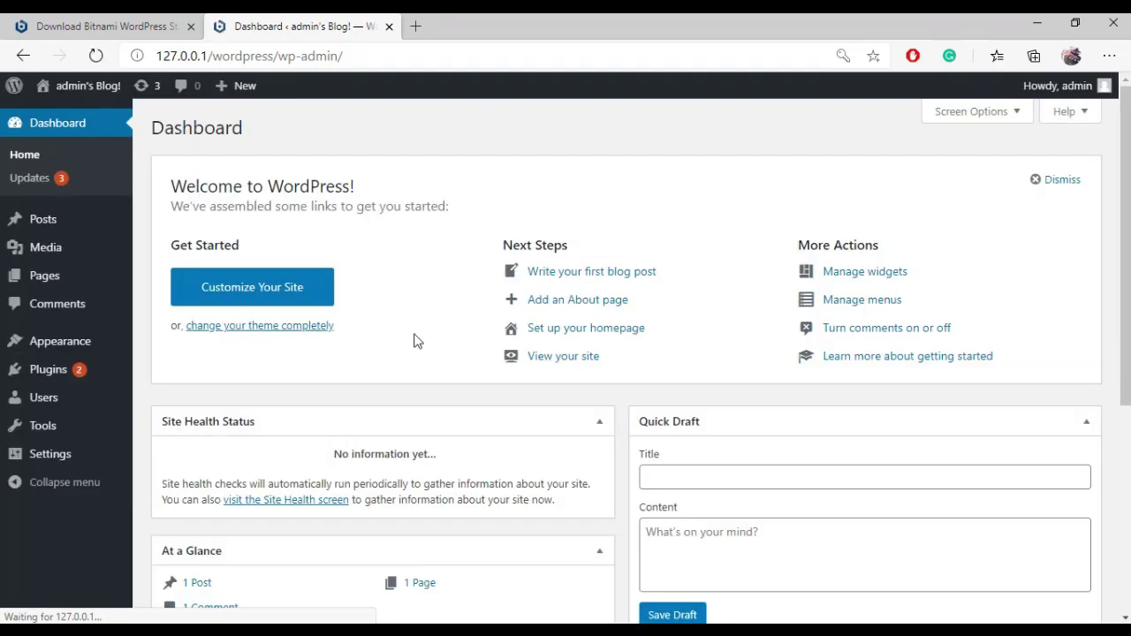
scroll(417, 341, "down", 3)
scroll(417, 341, "down", 1)
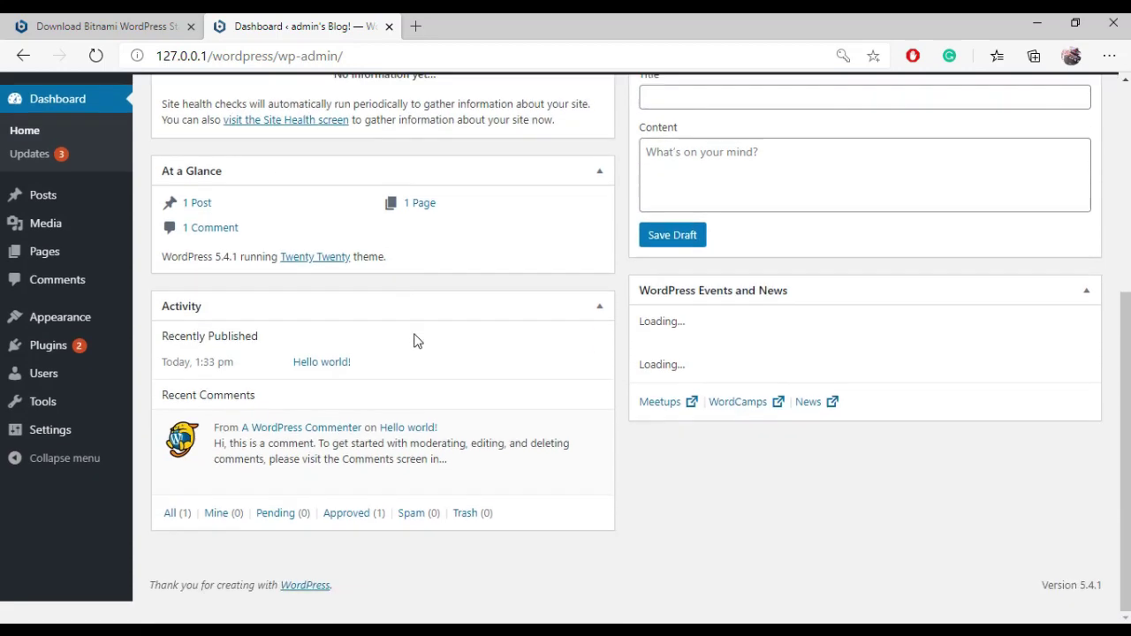
scroll(417, 341, "up", 5)
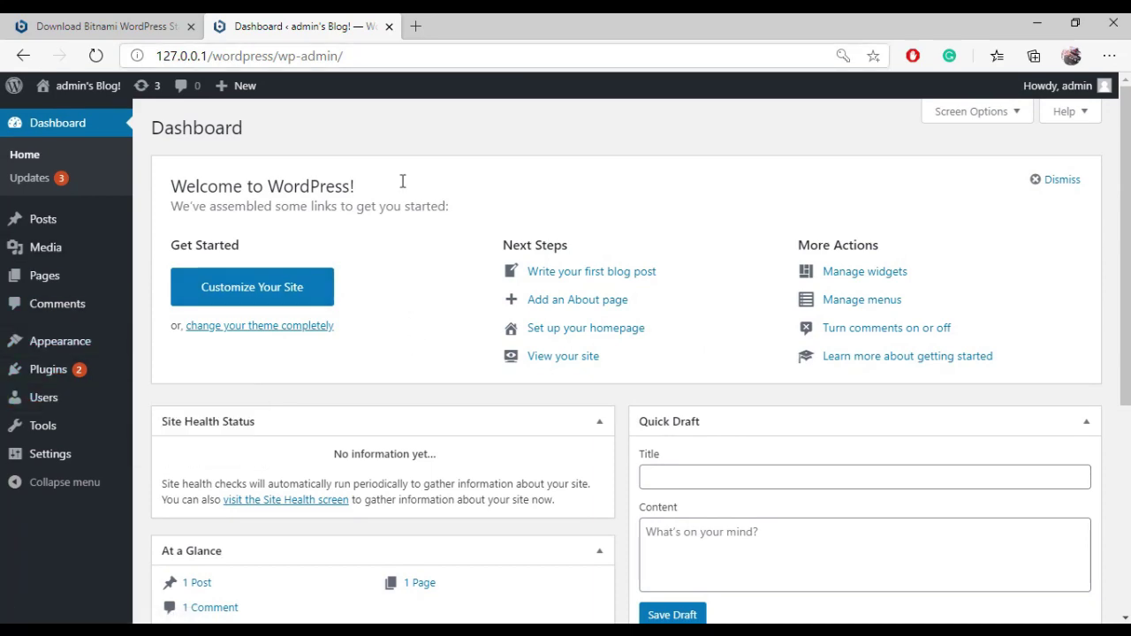
Step: Close the Dashboard tab and load localhost/wordpress in a new tab
left_click(389, 28)
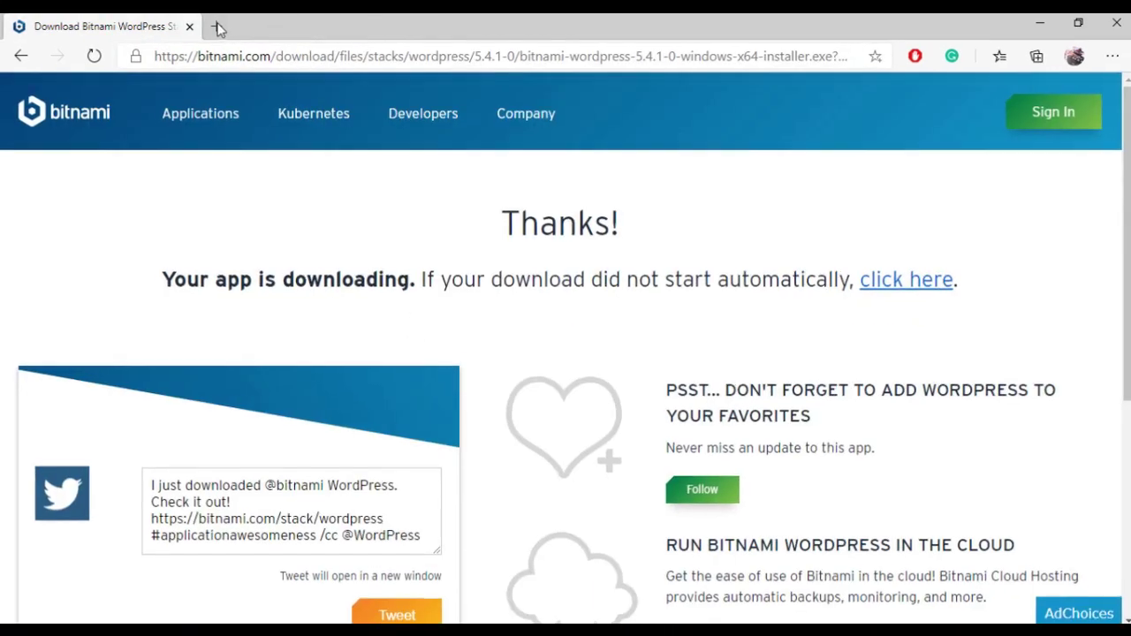
left_click(217, 27)
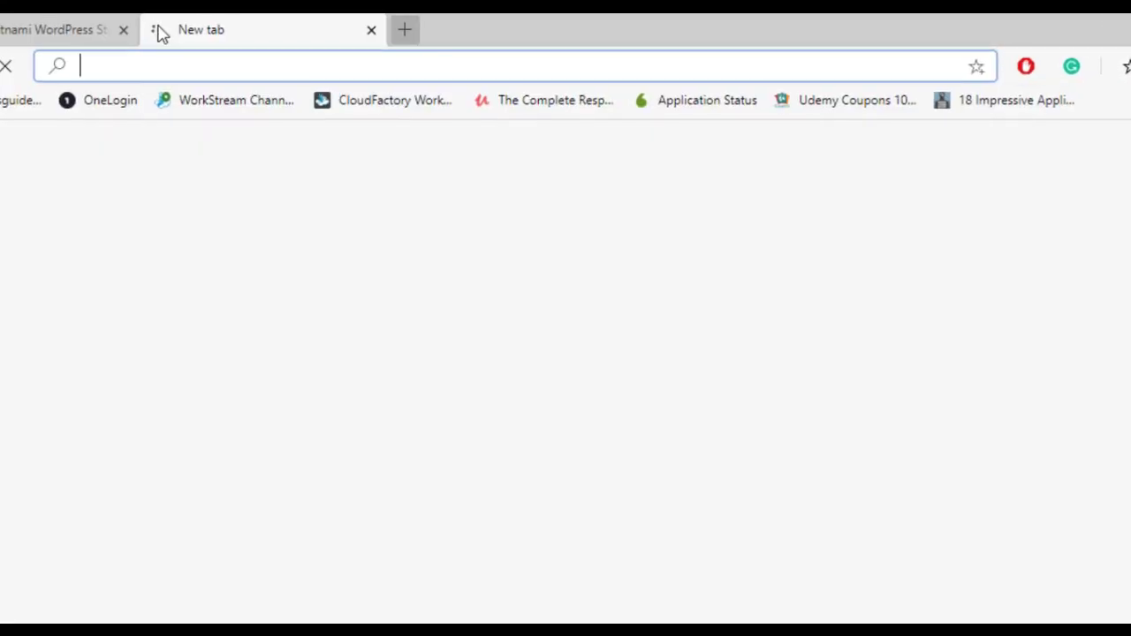
type("loc")
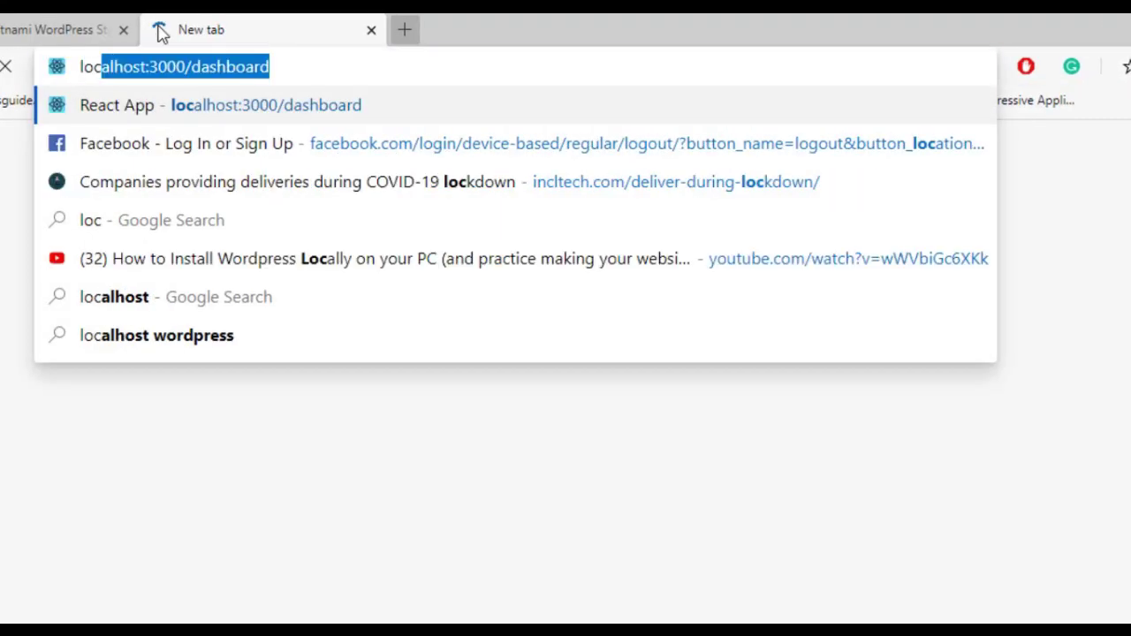
type("alhost")
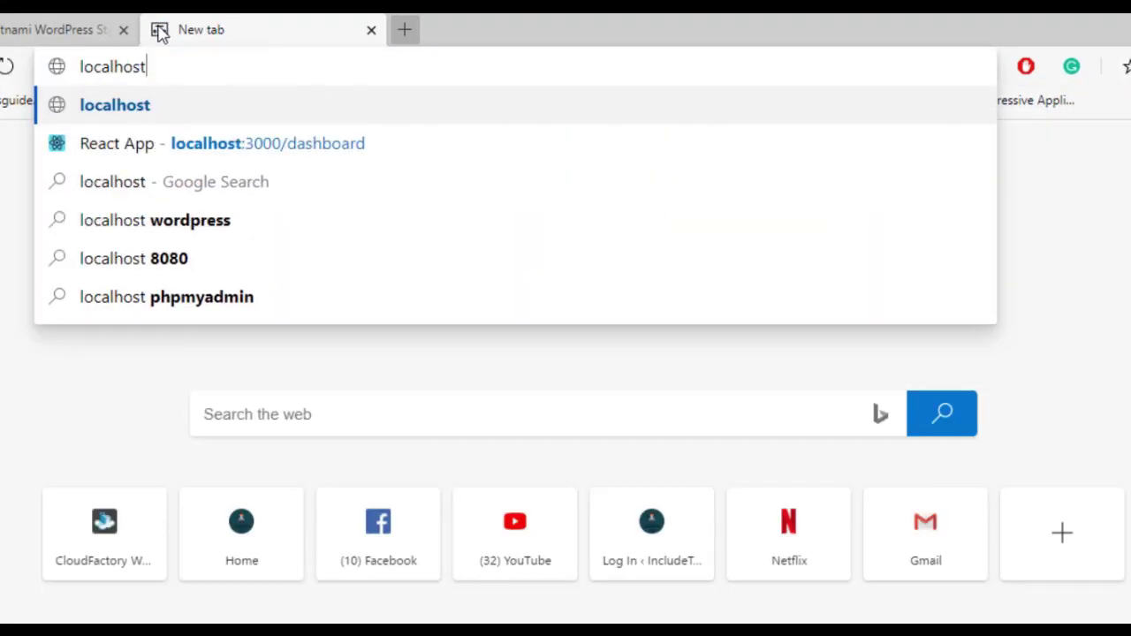
type("/wo")
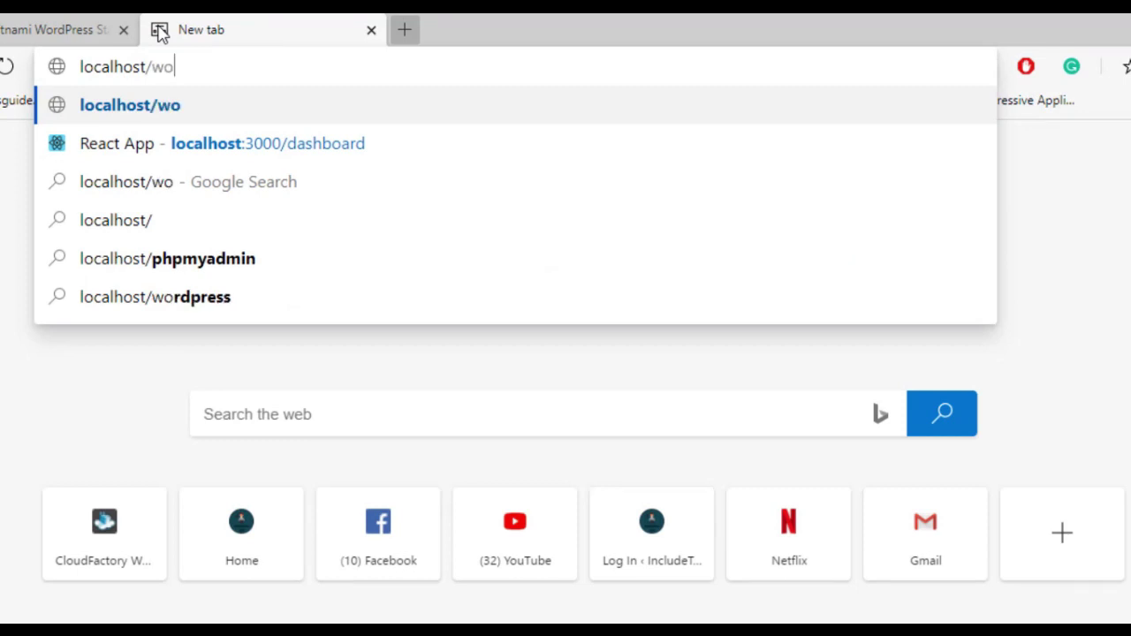
type("rdpress")
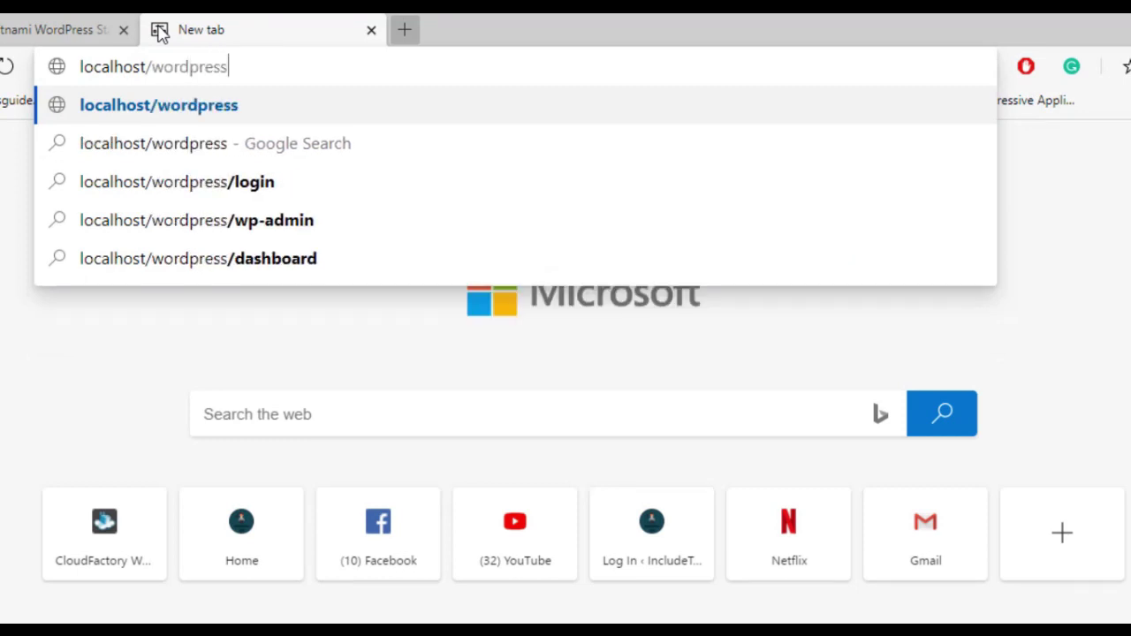
key("Return")
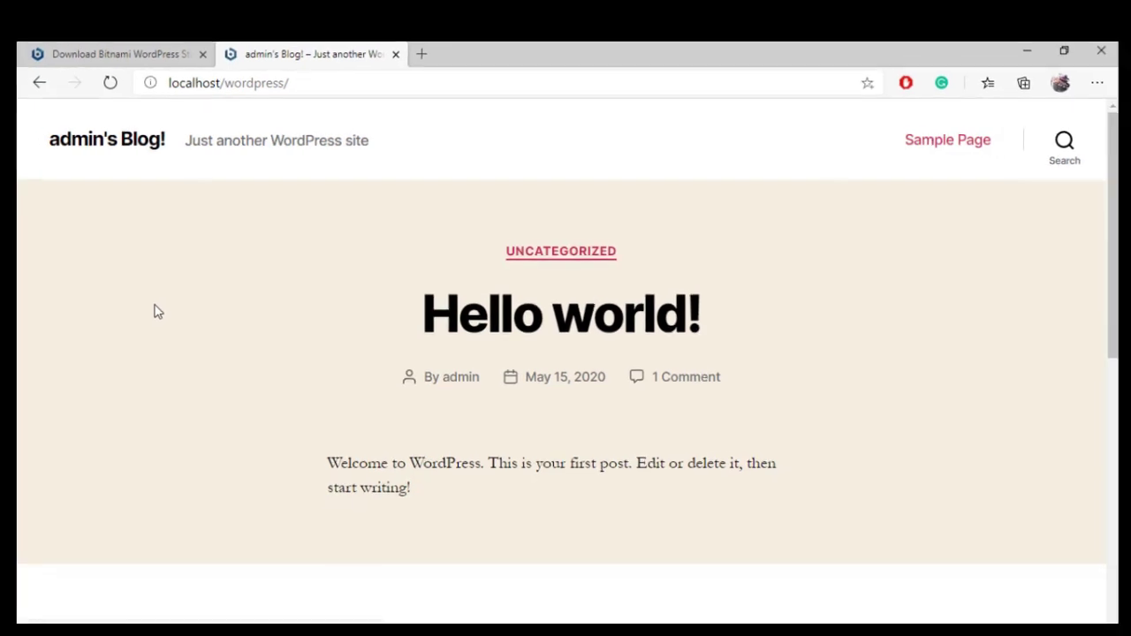
left_click(359, 87)
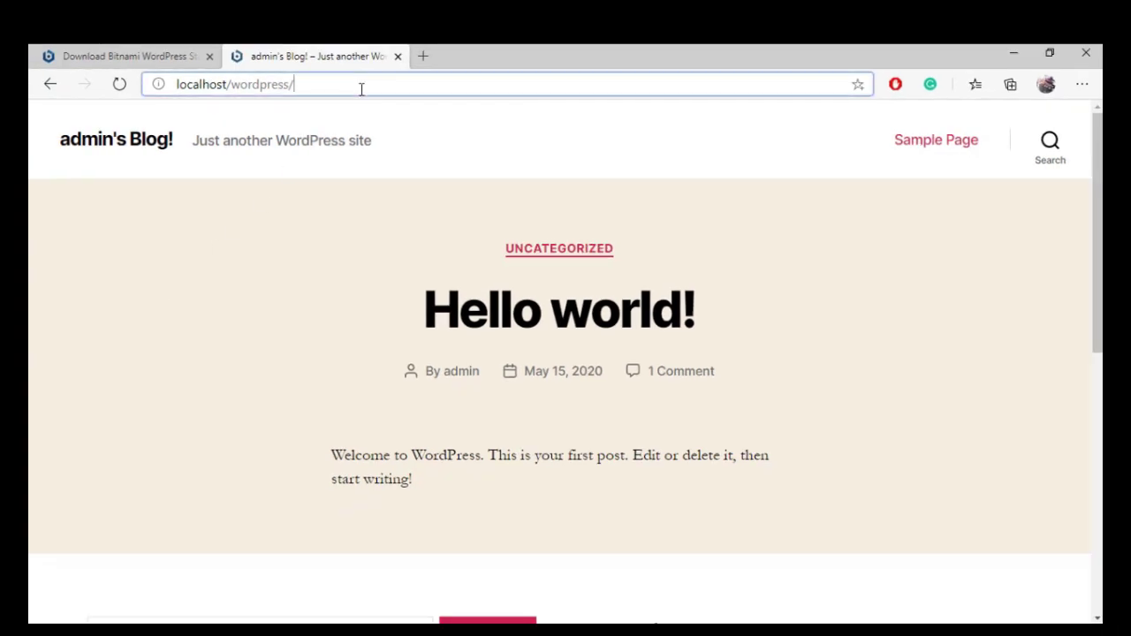
Step: Log in as admin at localhost/wordpress/wp-admin, declining to save the password in Edge
left_click(359, 86)
type("wp-ad")
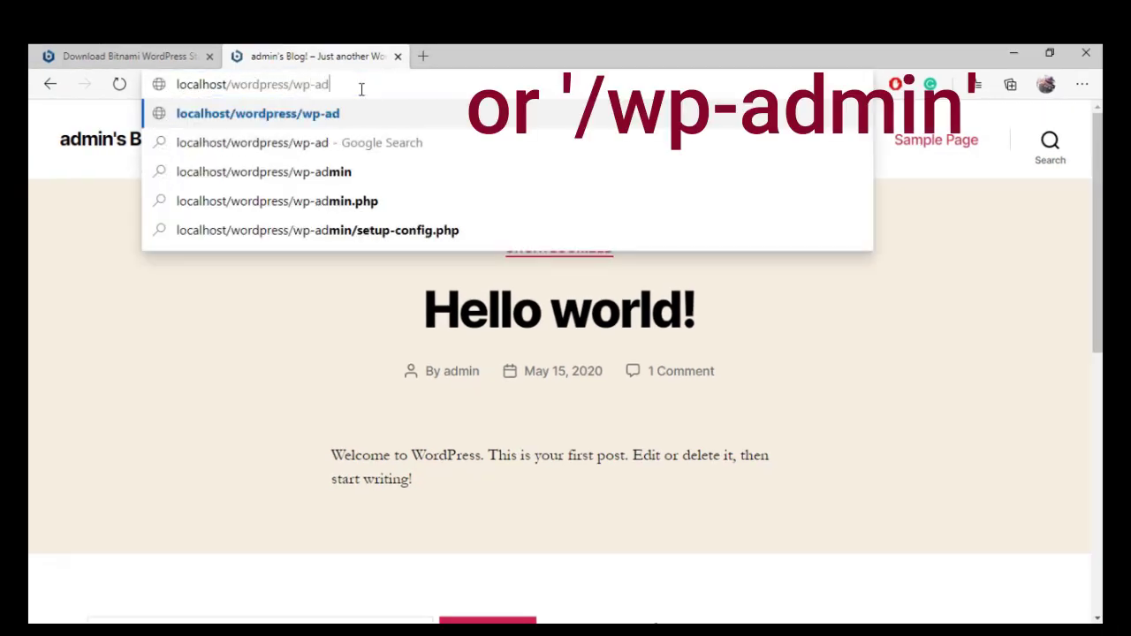
type("min")
key("Return")
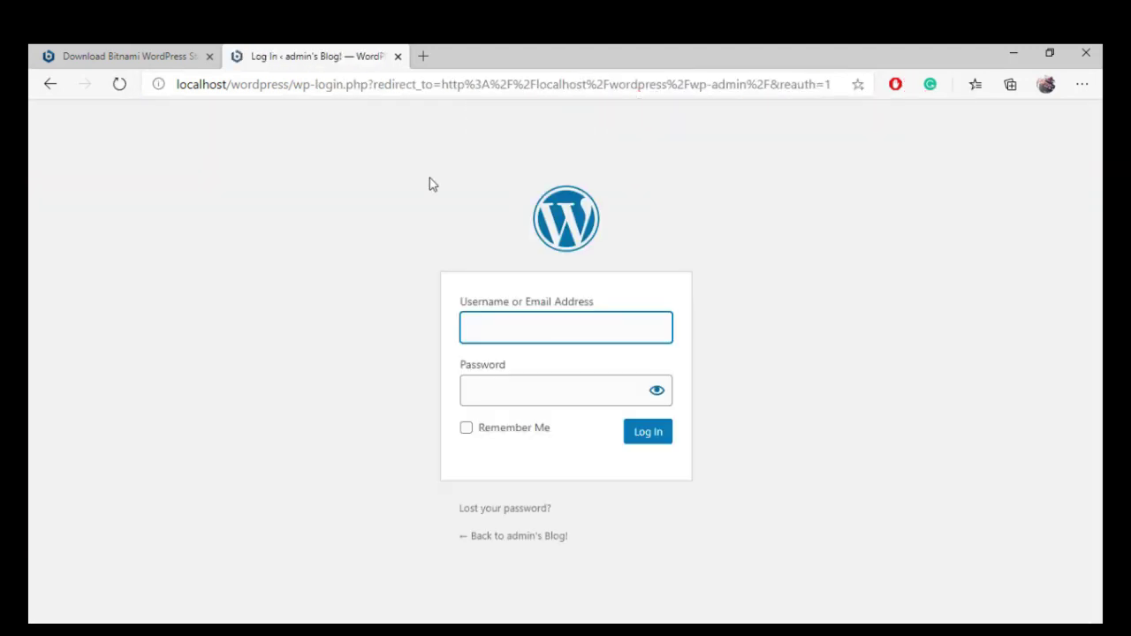
type("adm")
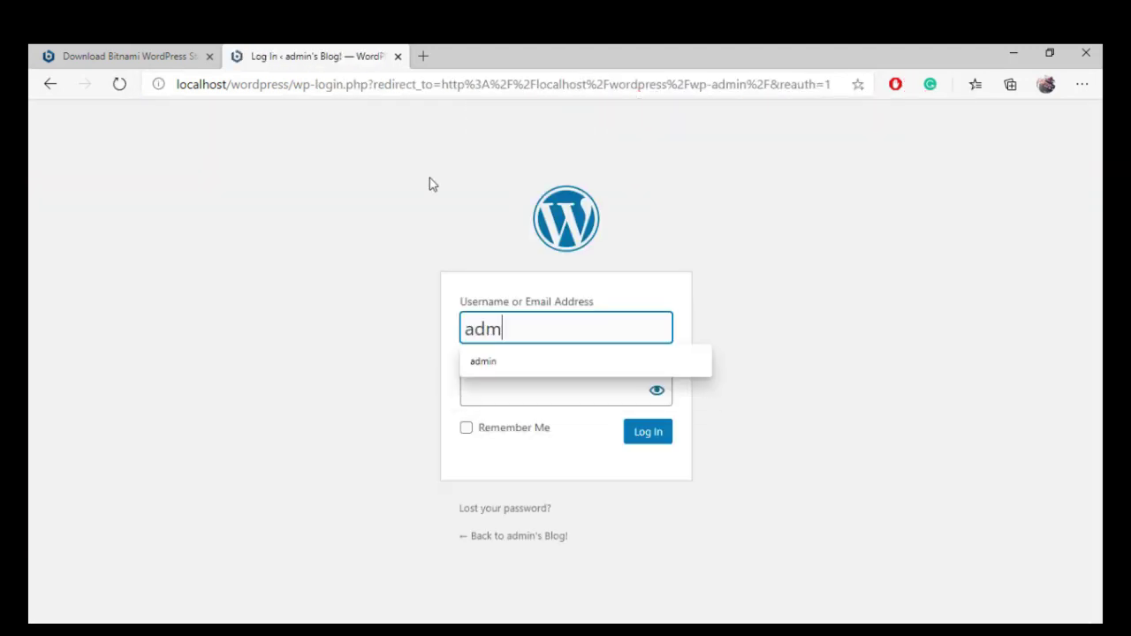
type("in")
key("Tab")
type("••")
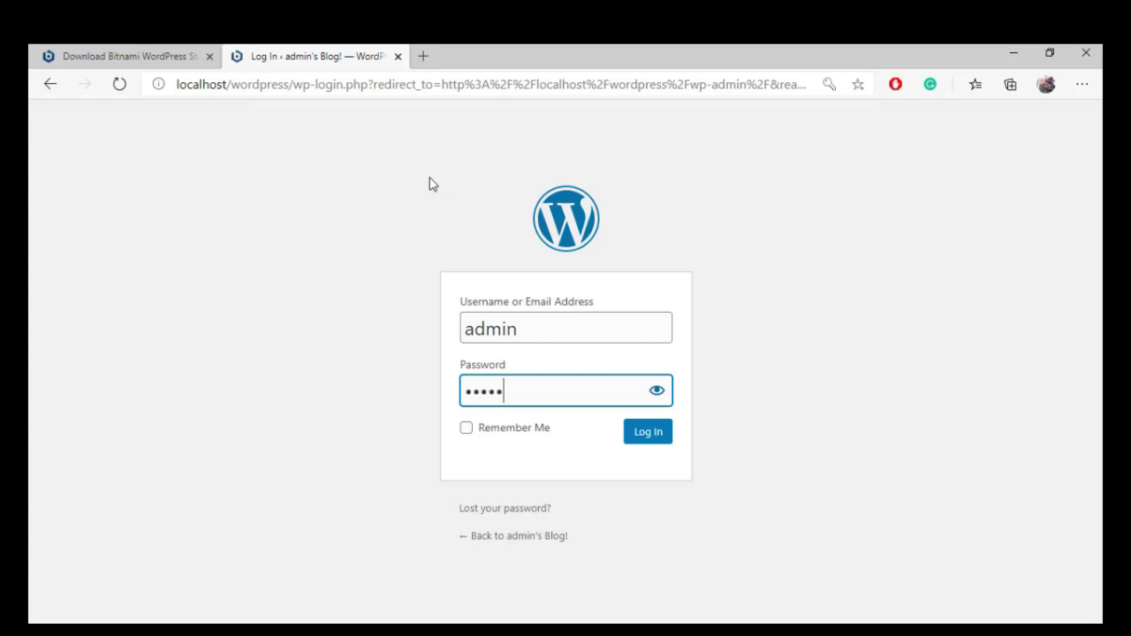
type("••••••••")
key("Return")
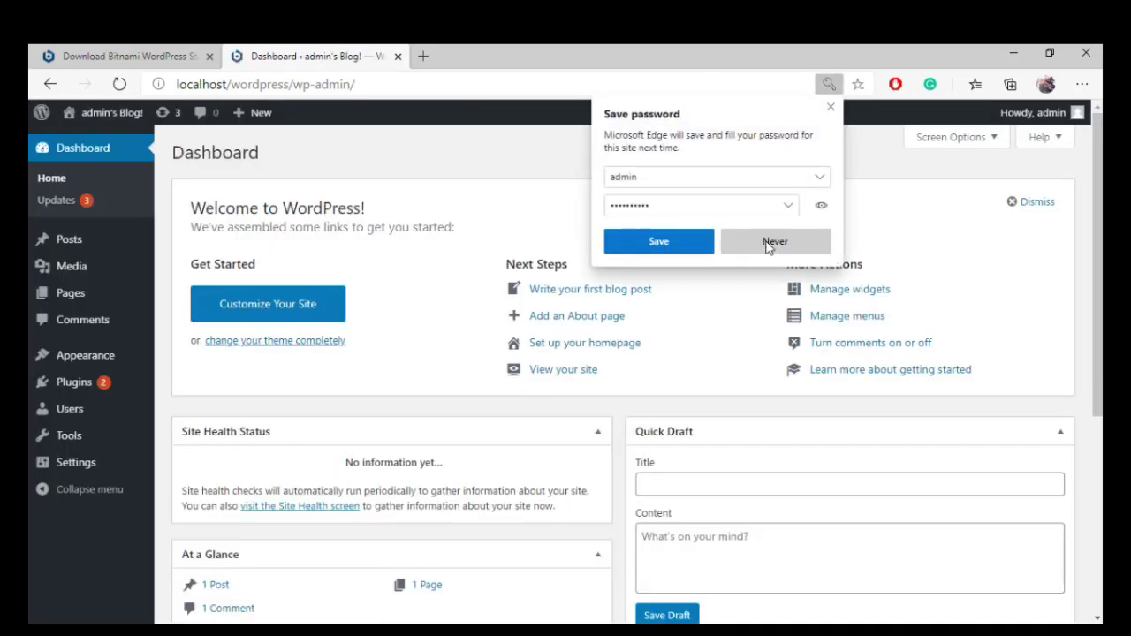
left_click(765, 242)
scroll(387, 434, "down", 5)
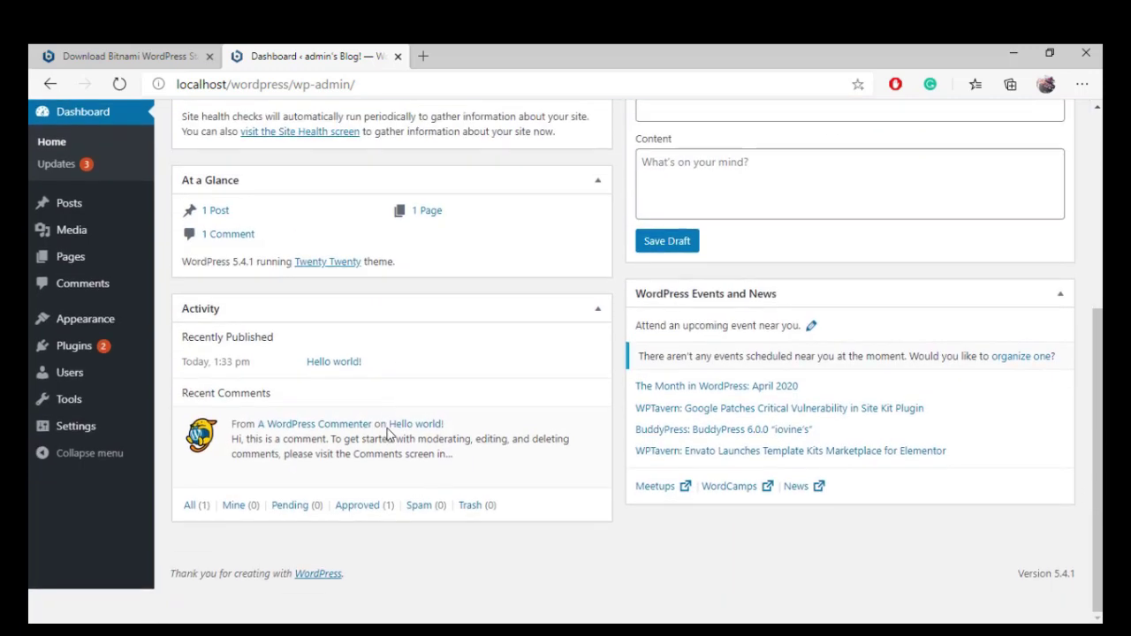
scroll(387, 434, "up", 5)
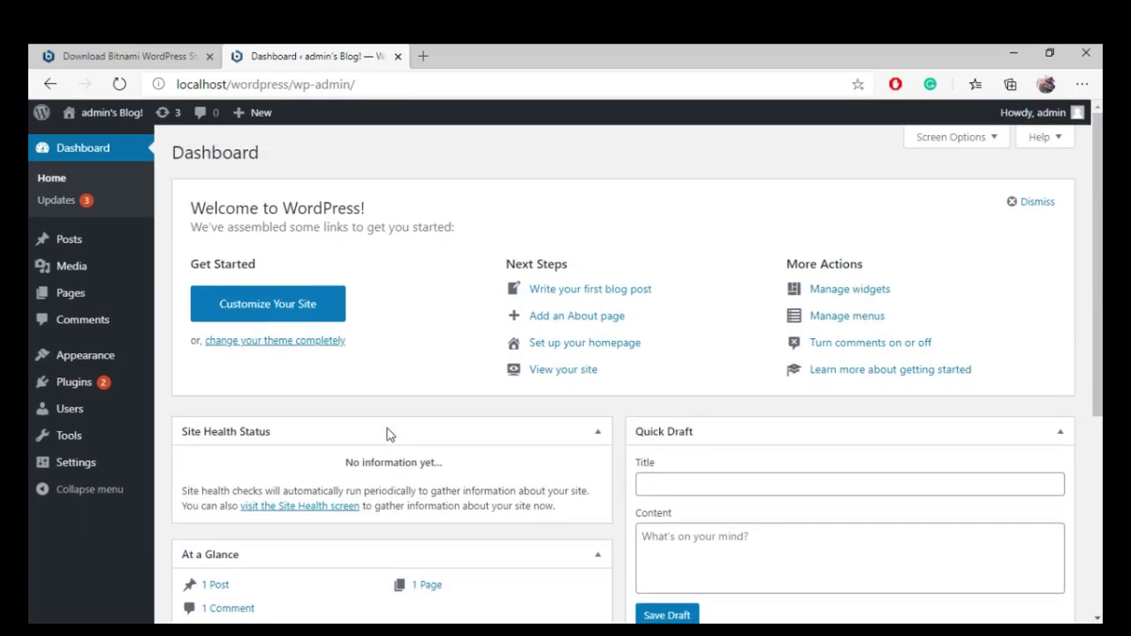